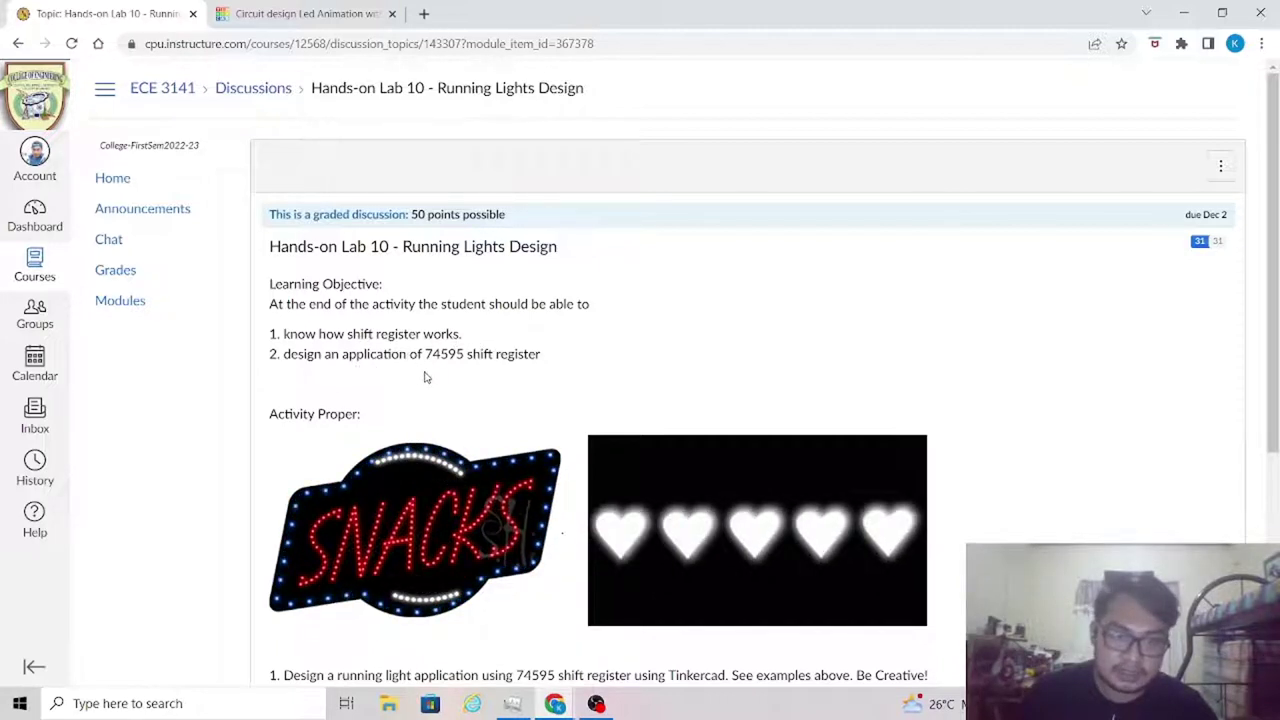
Read through the current discussion page's learning objectives.
left_click_drag(424, 377, 424, 336)
left_click(428, 360)
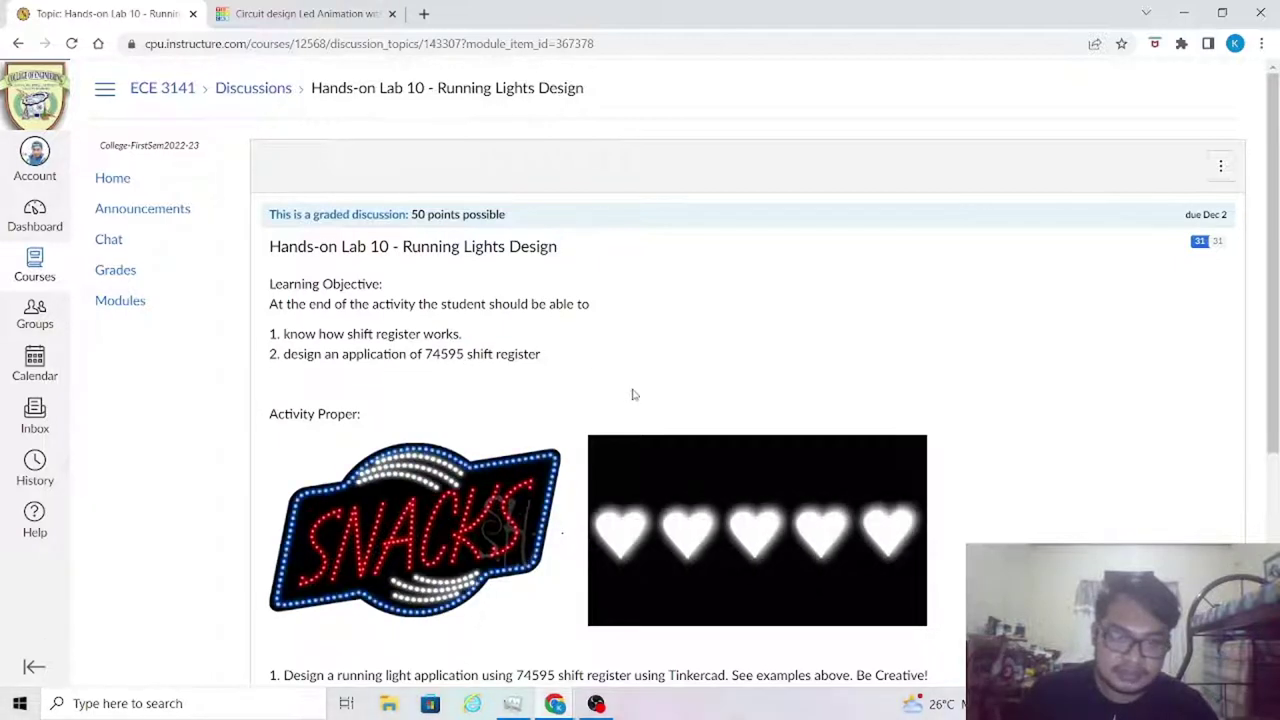
scroll(1115, 425, "down", 1)
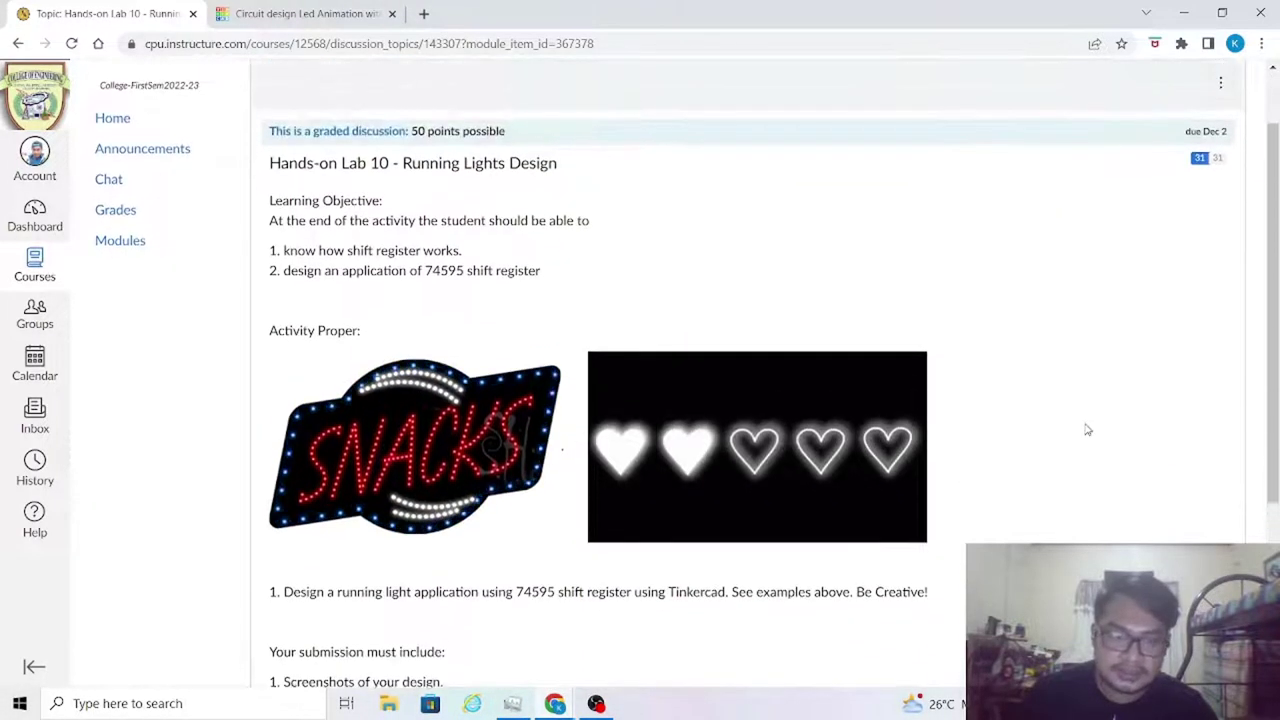
scroll(900, 450, "down", 1)
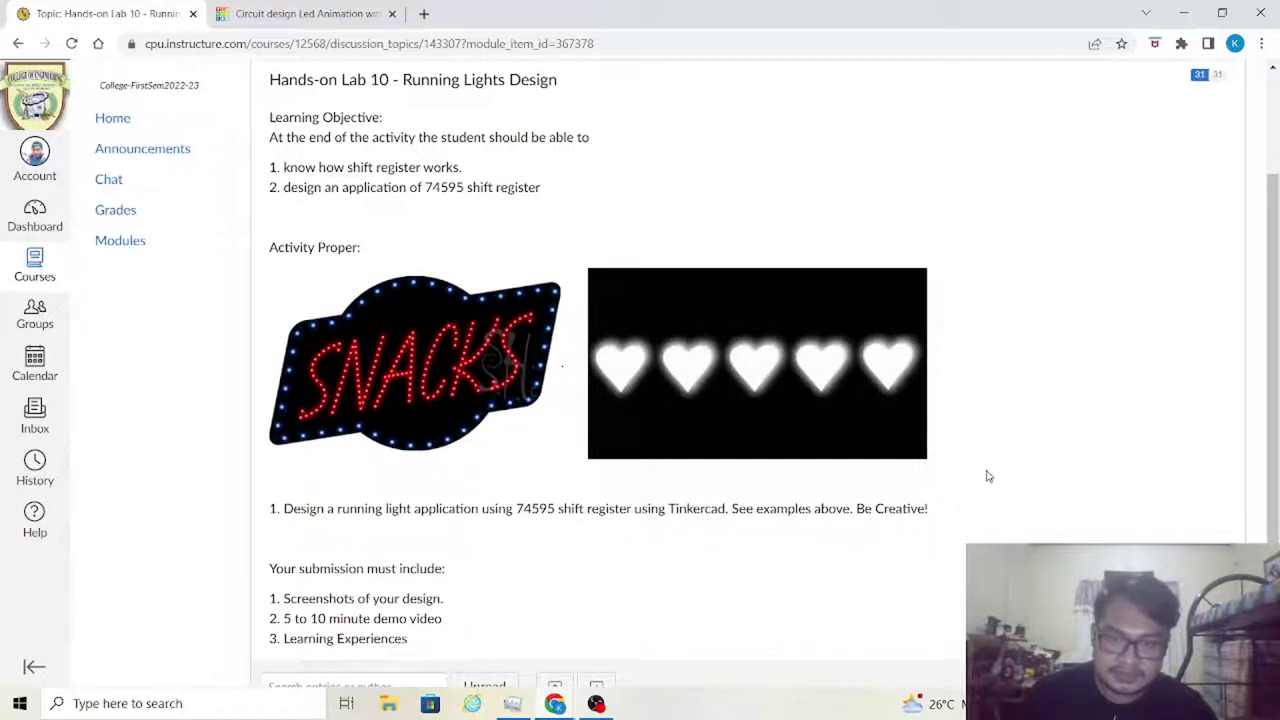
scroll(930, 455, "down", 2)
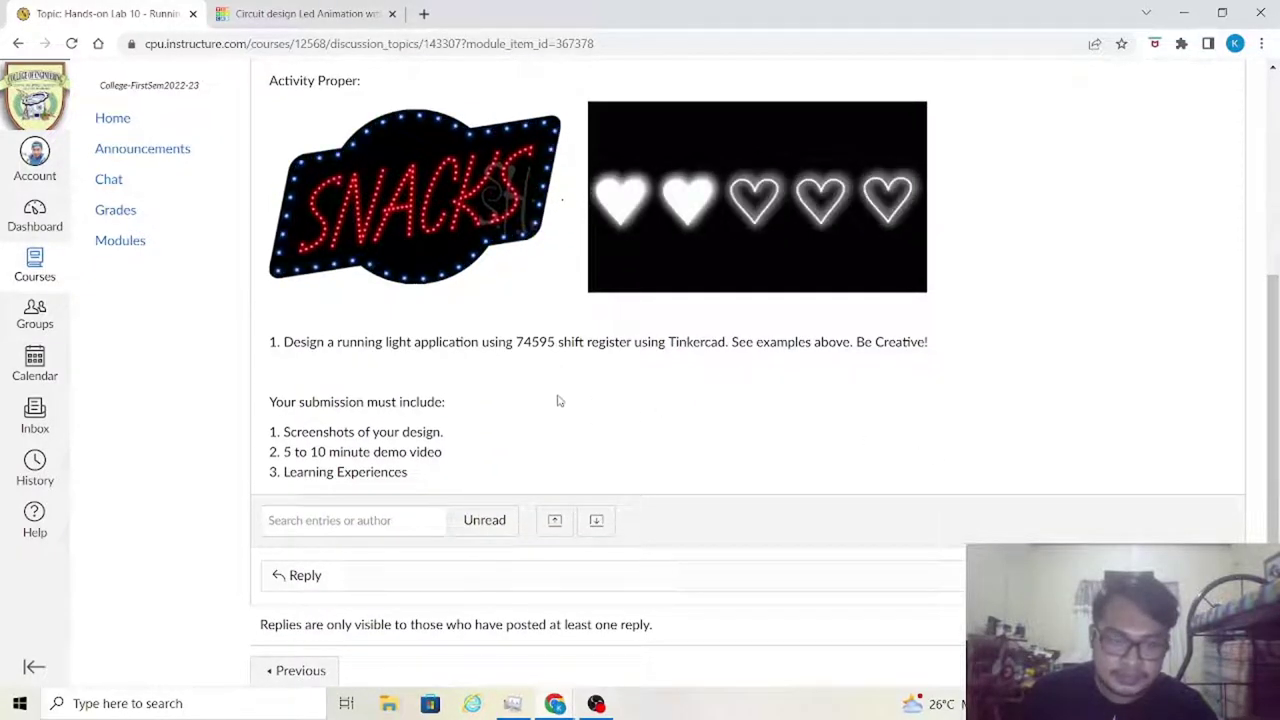
scroll(563, 434, "down", 1)
scroll(577, 429, "up", 3)
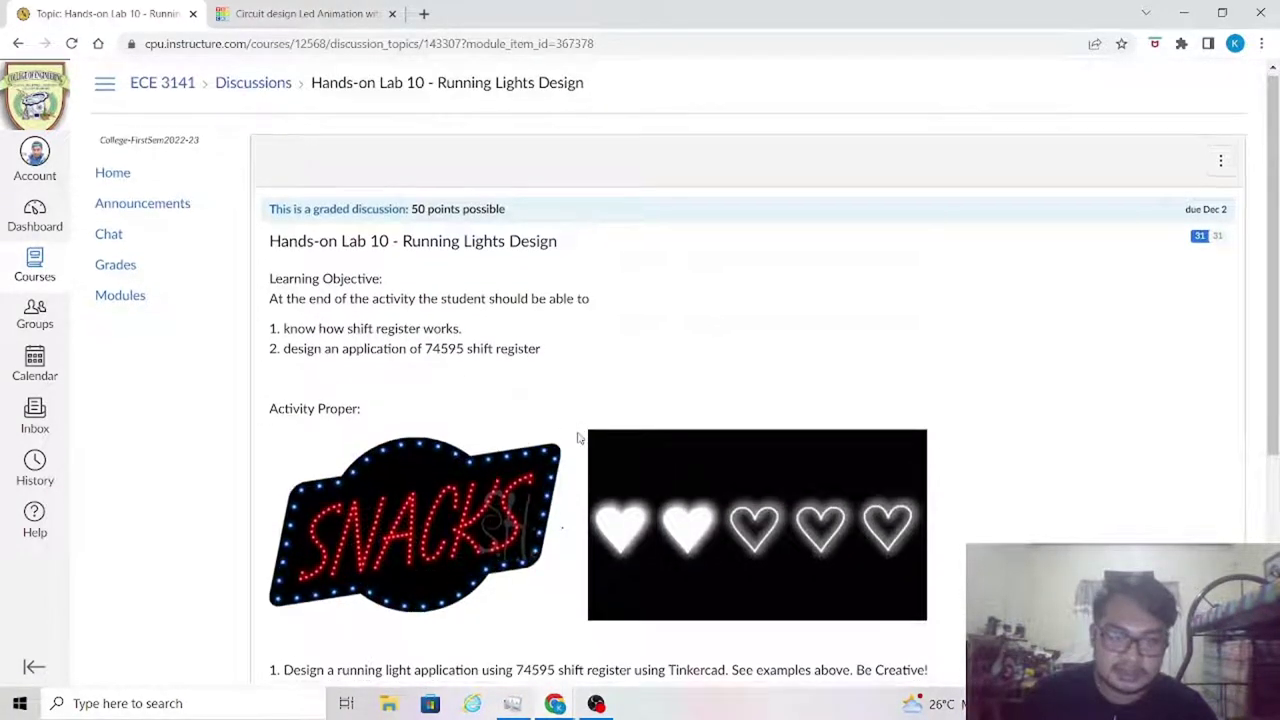
scroll(577, 440, "down", 3)
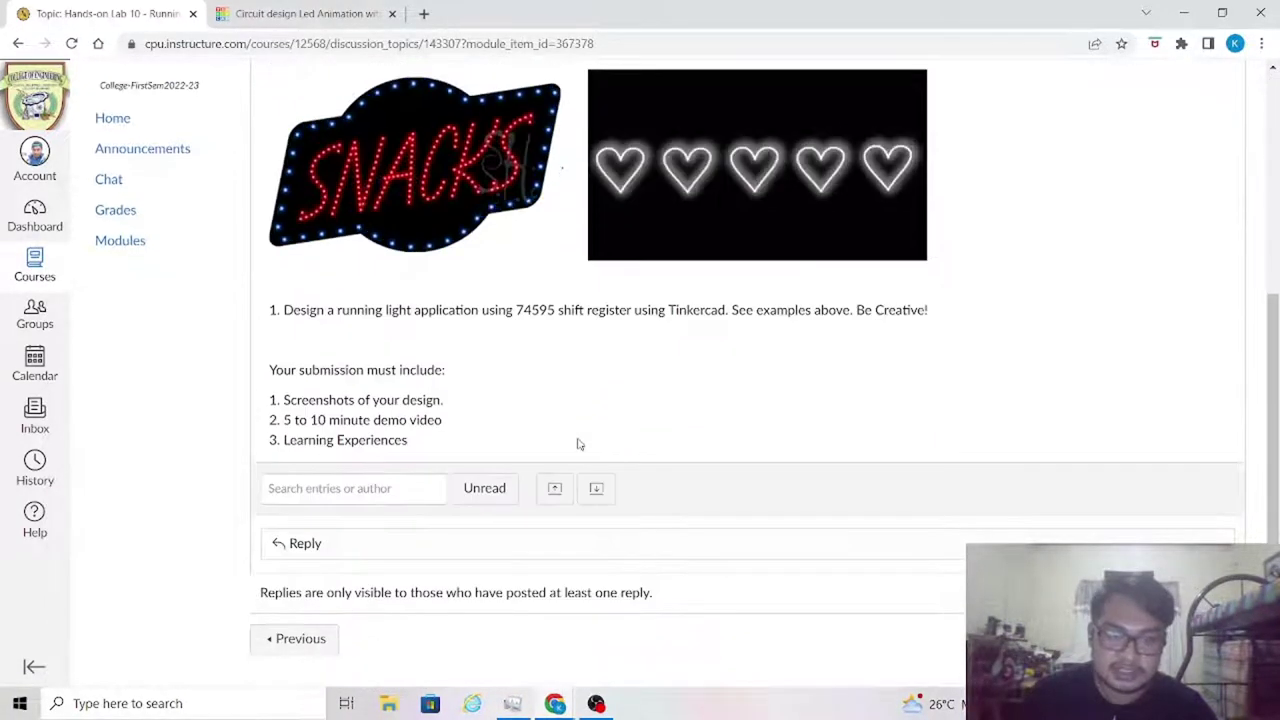
Open the preceding 20.2 reading module and review the 74595 pinout and 8-bit specs.
left_click(292, 641)
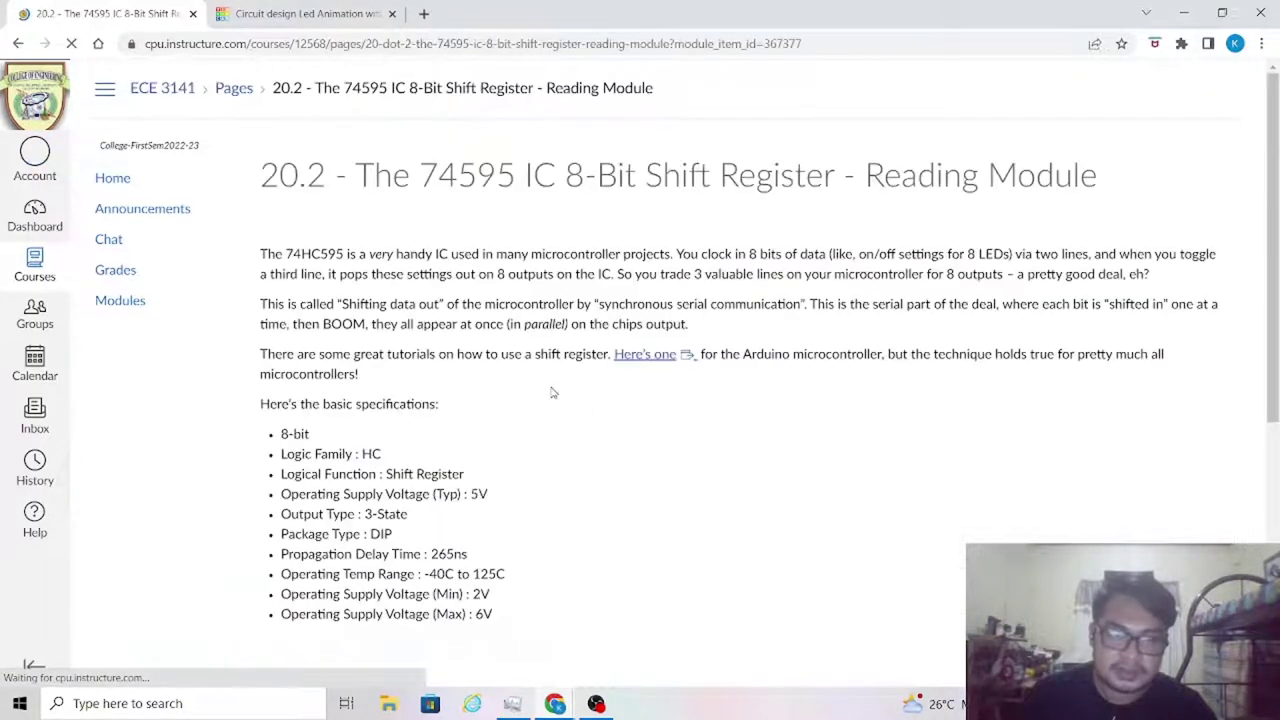
scroll(243, 418, "down", 2)
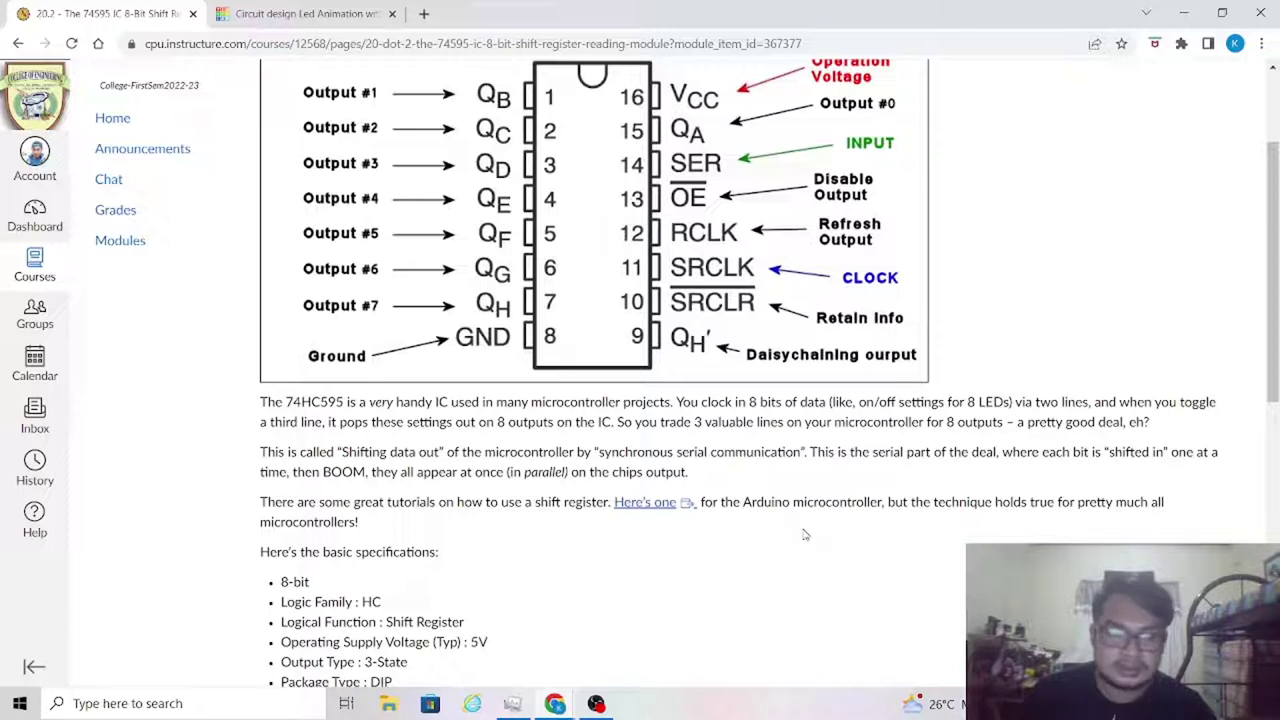
double_click(594, 582)
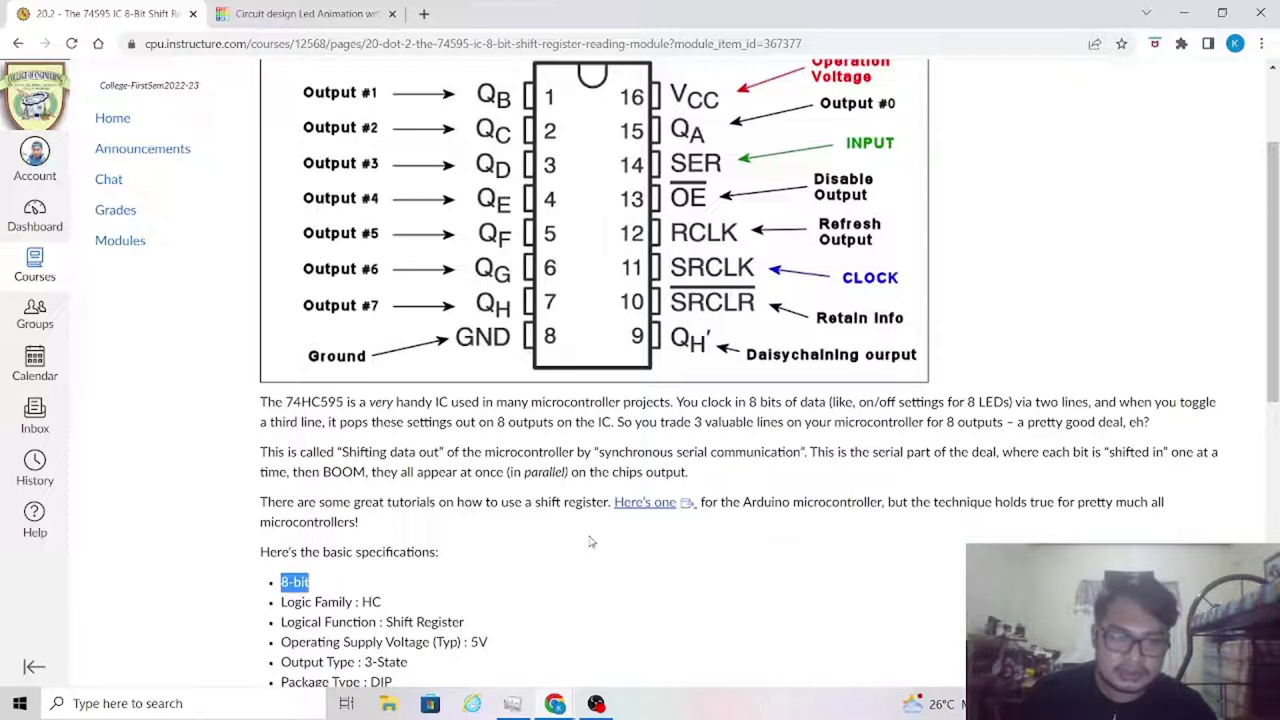
left_click(421, 472)
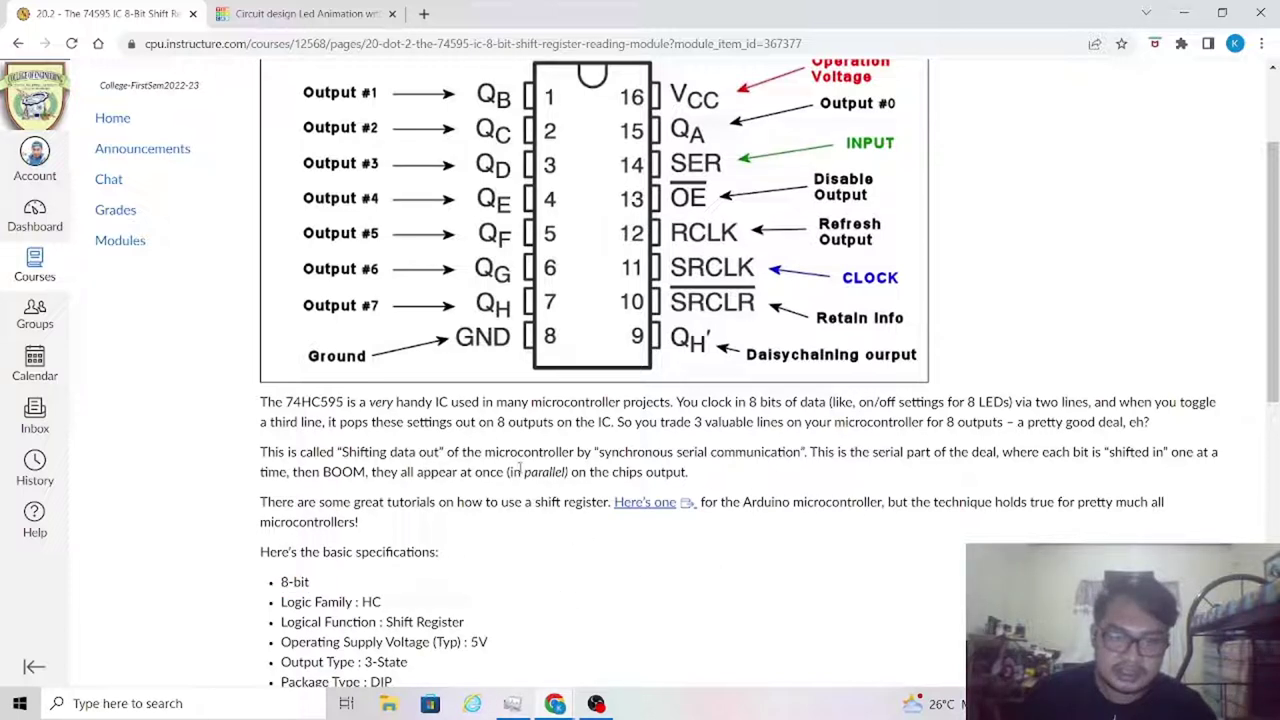
scroll(676, 541, "down", 2)
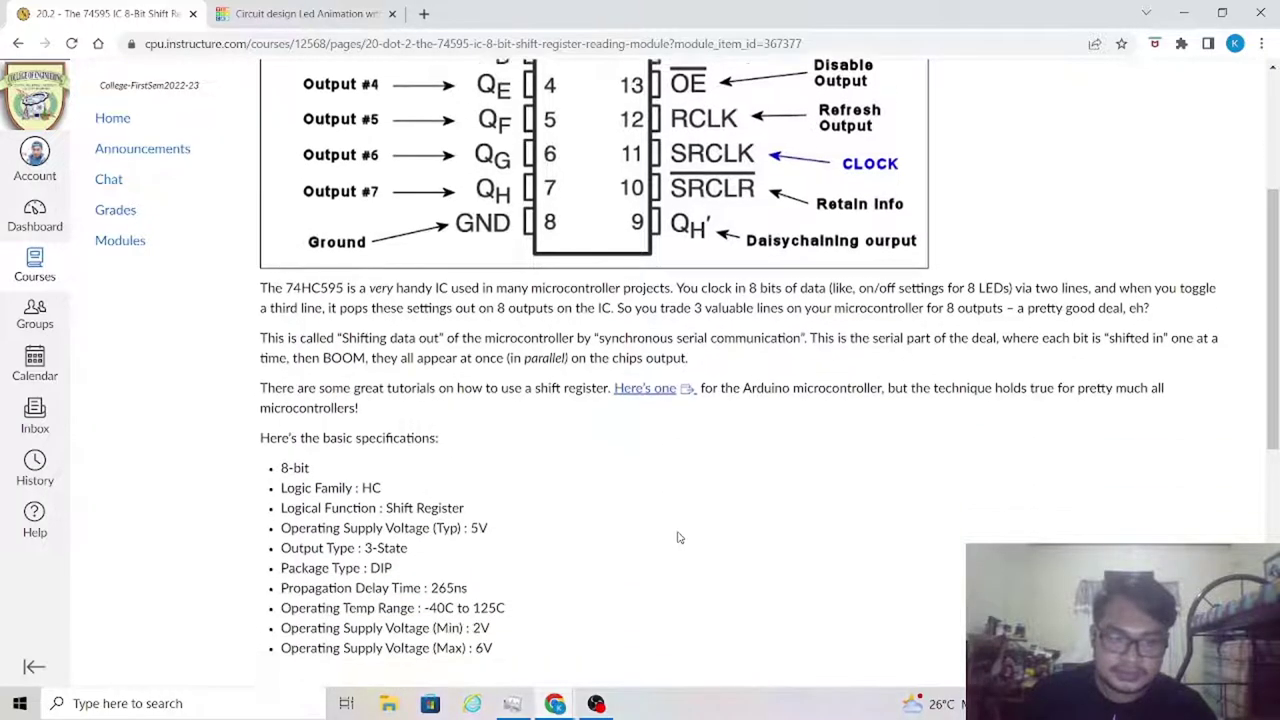
scroll(590, 452, "up", 1)
scroll(500, 422, "up", 3)
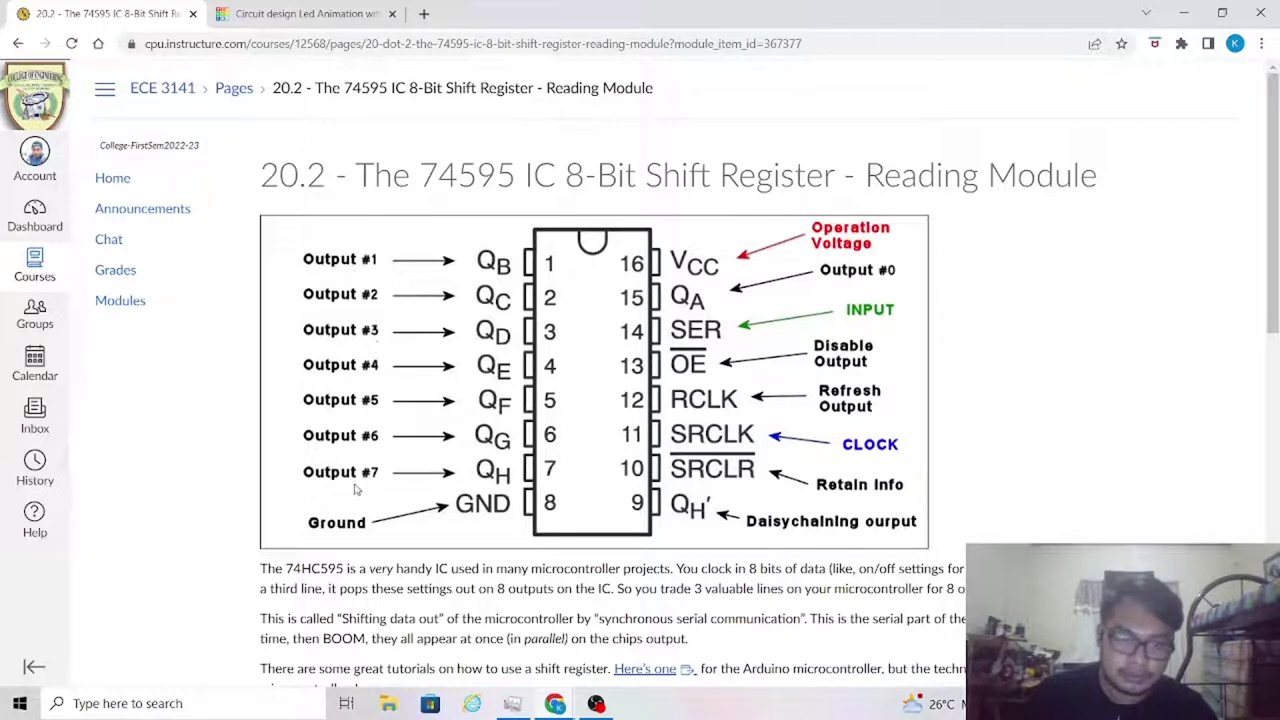
scroll(1030, 451, "down", 4)
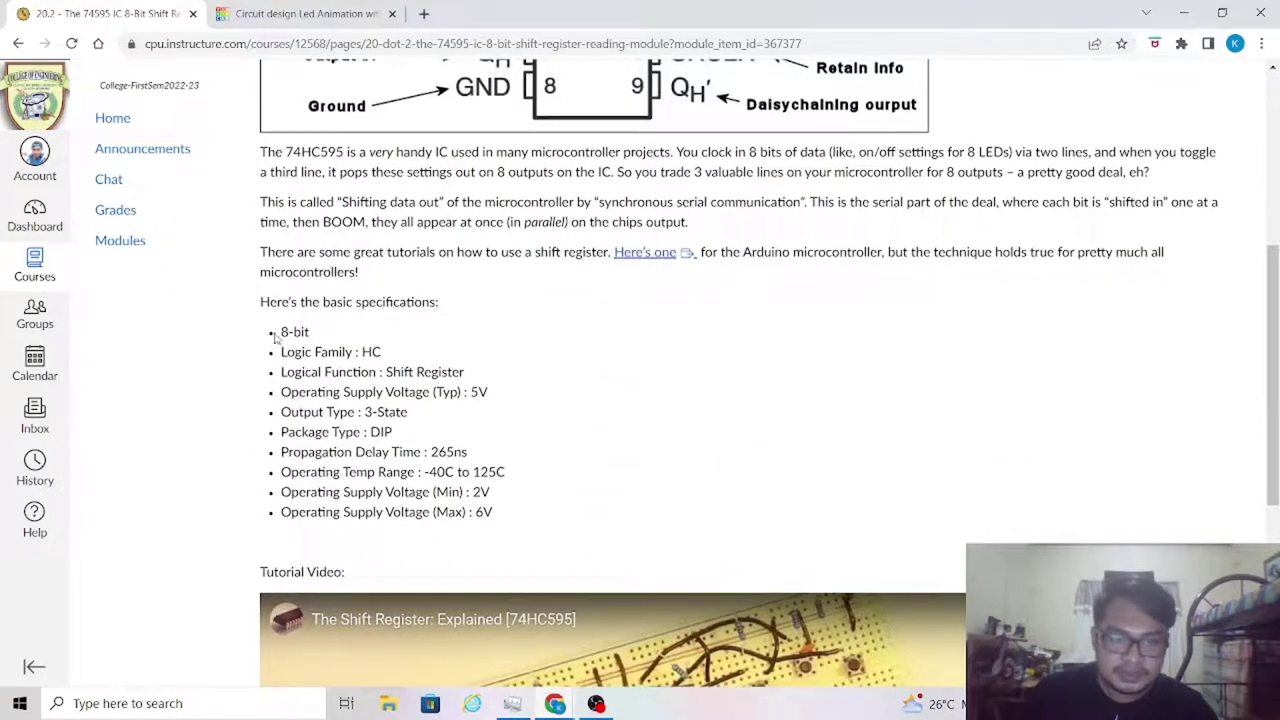
scroll(474, 378, "up", 1)
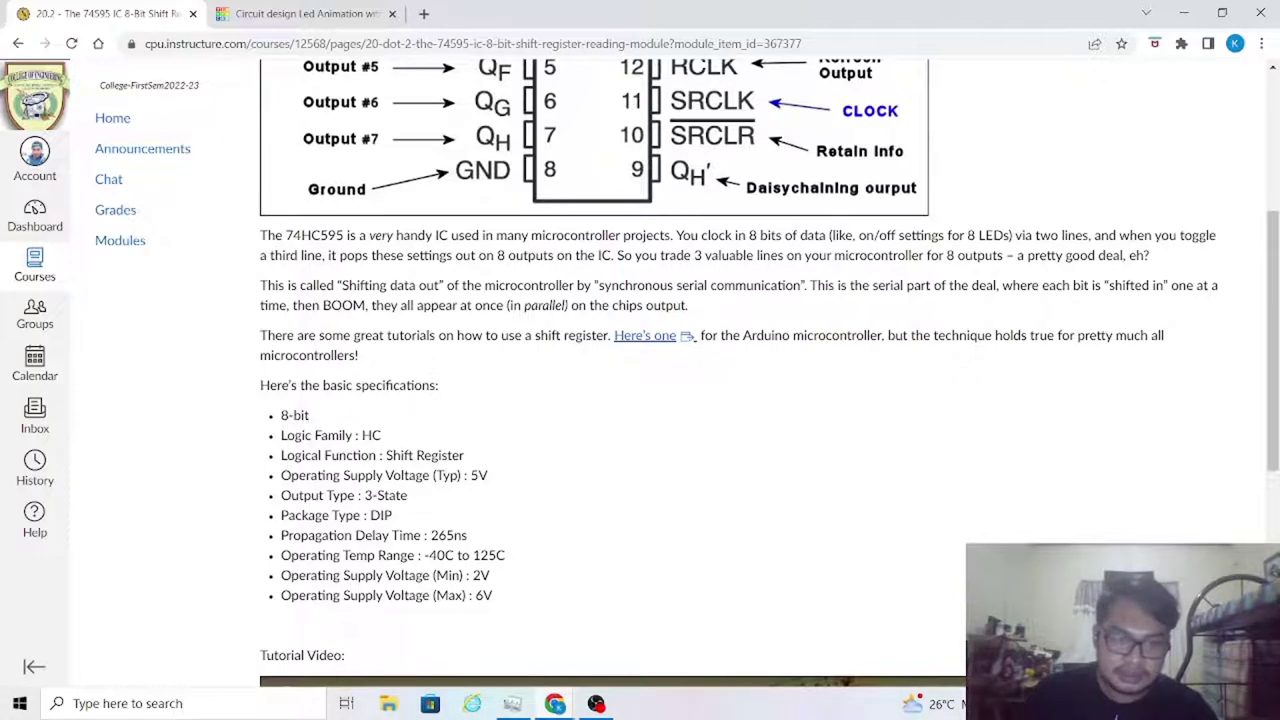
scroll(662, 490, "up", 3)
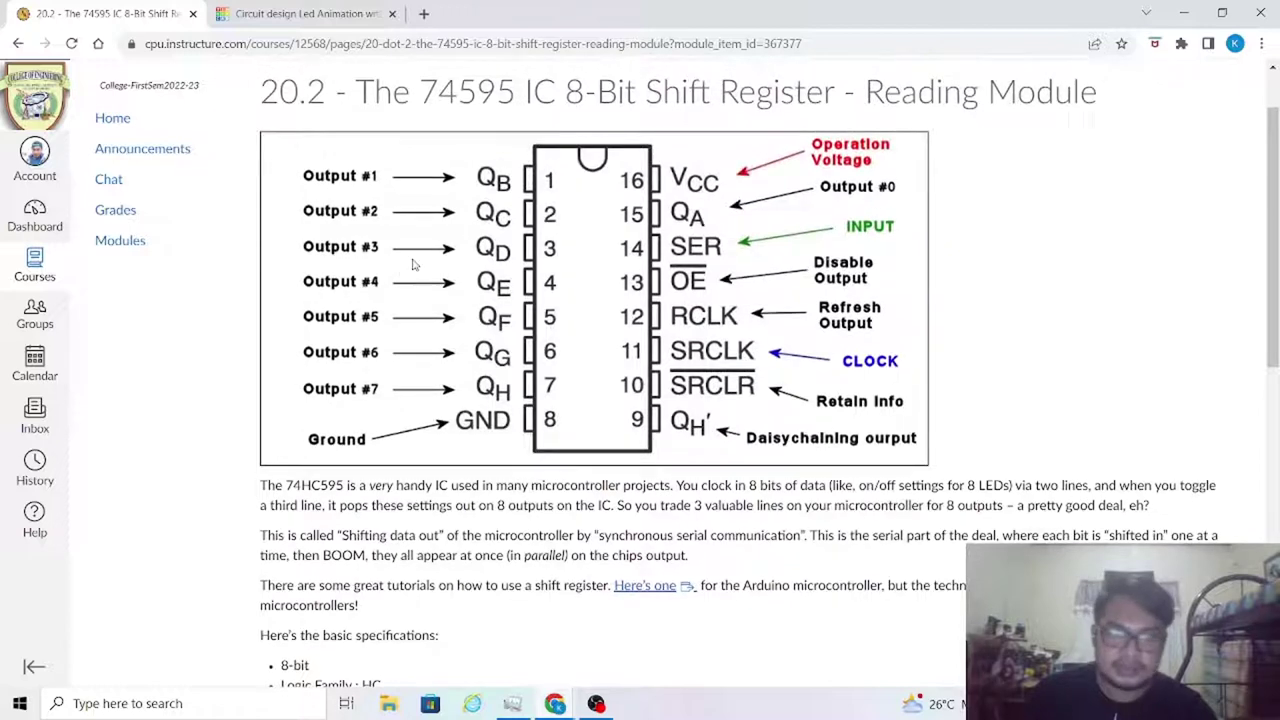
scroll(497, 230, "up", 1)
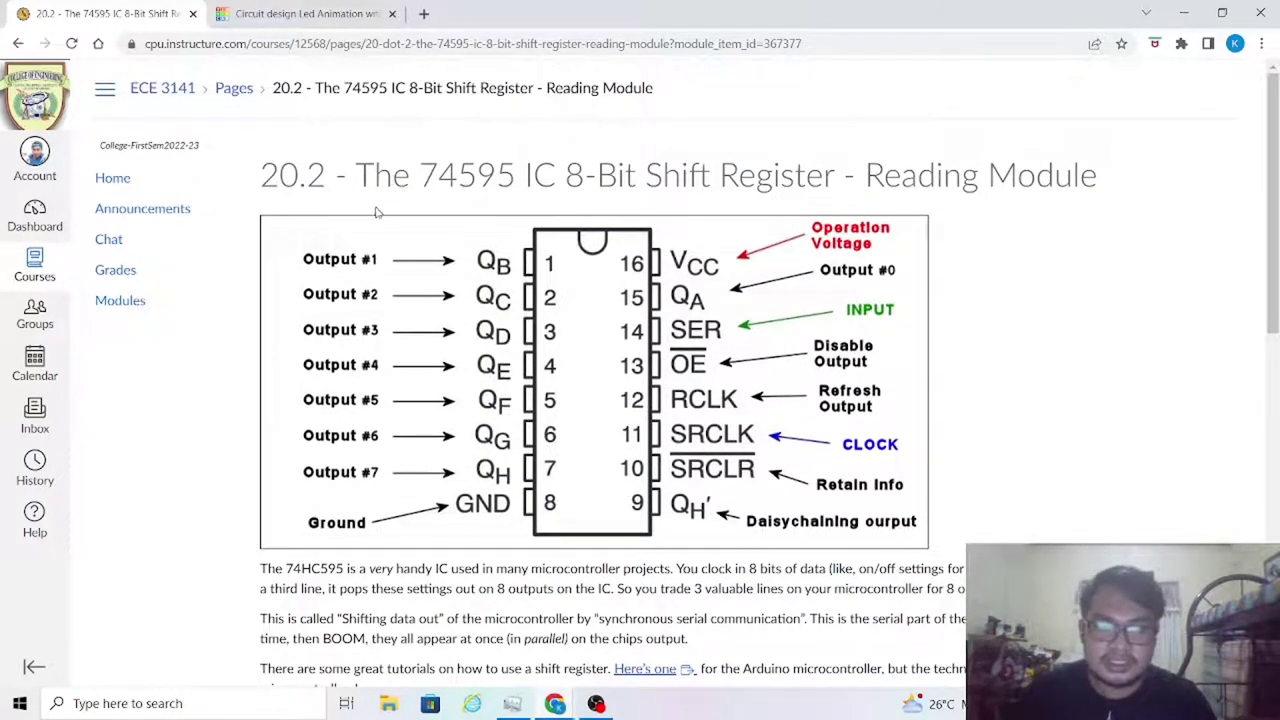
Search Google for '74595' in a new browser tab.
left_click(430, 20)
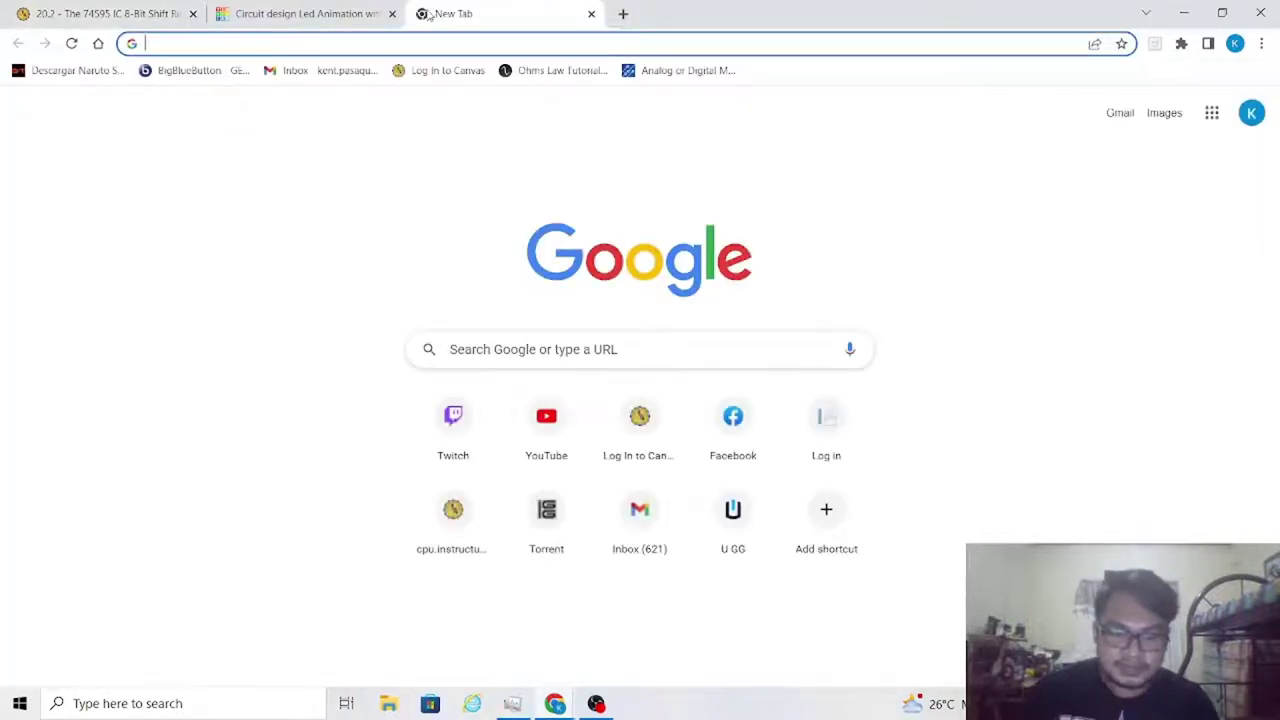
type("745")
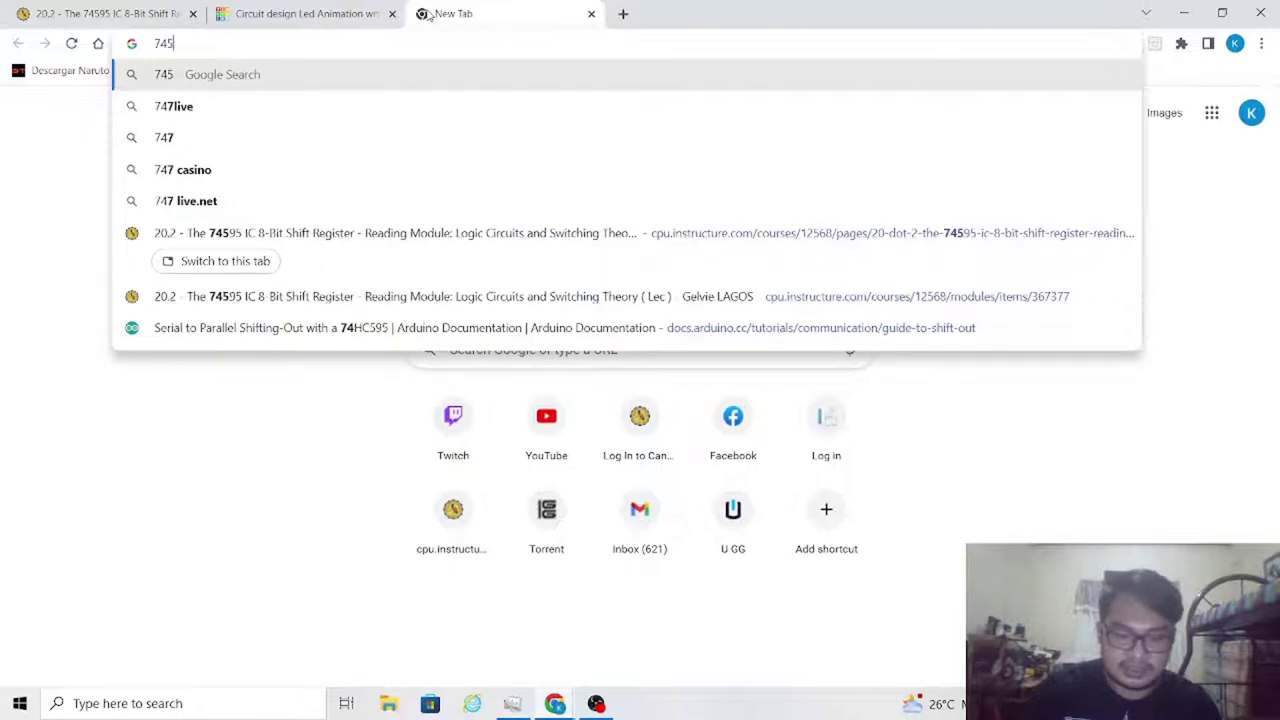
type("95")
key("Return")
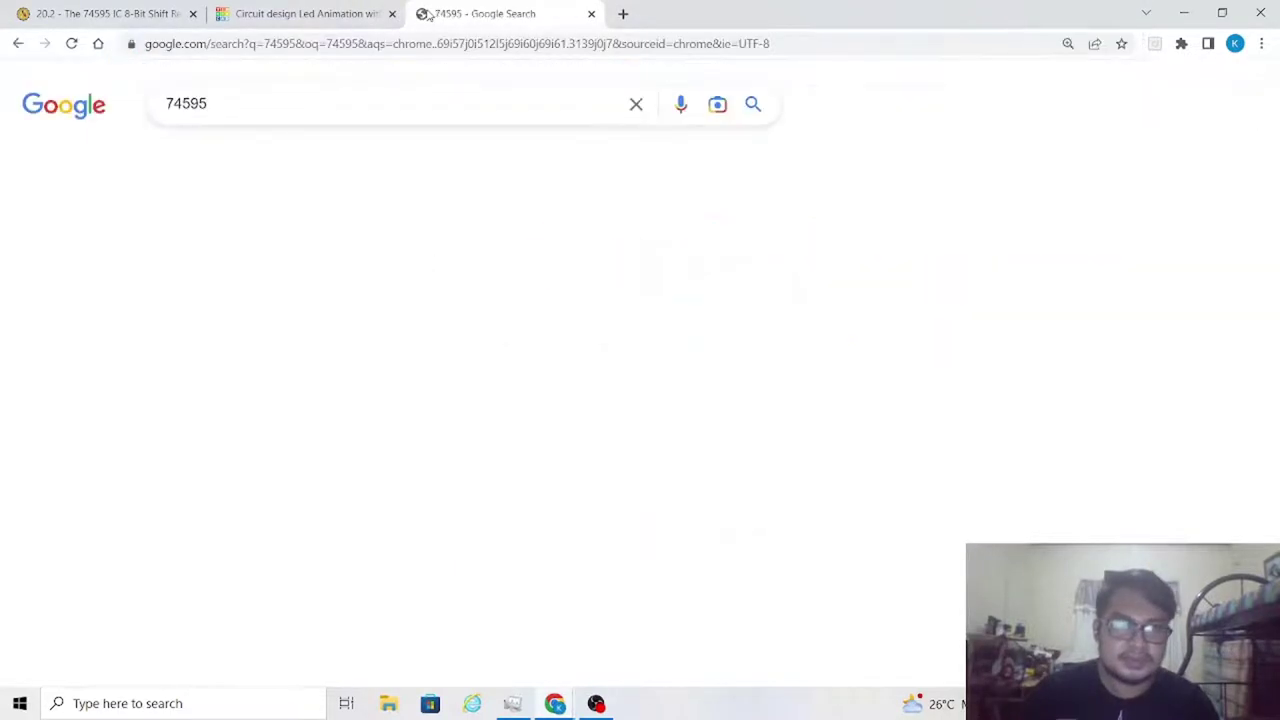
Expand 'What is a 74HC595?' and open the DesignSpark 74HC595 basics article.
scroll(51, 437, "down", 1)
scroll(128, 394, "down", 2)
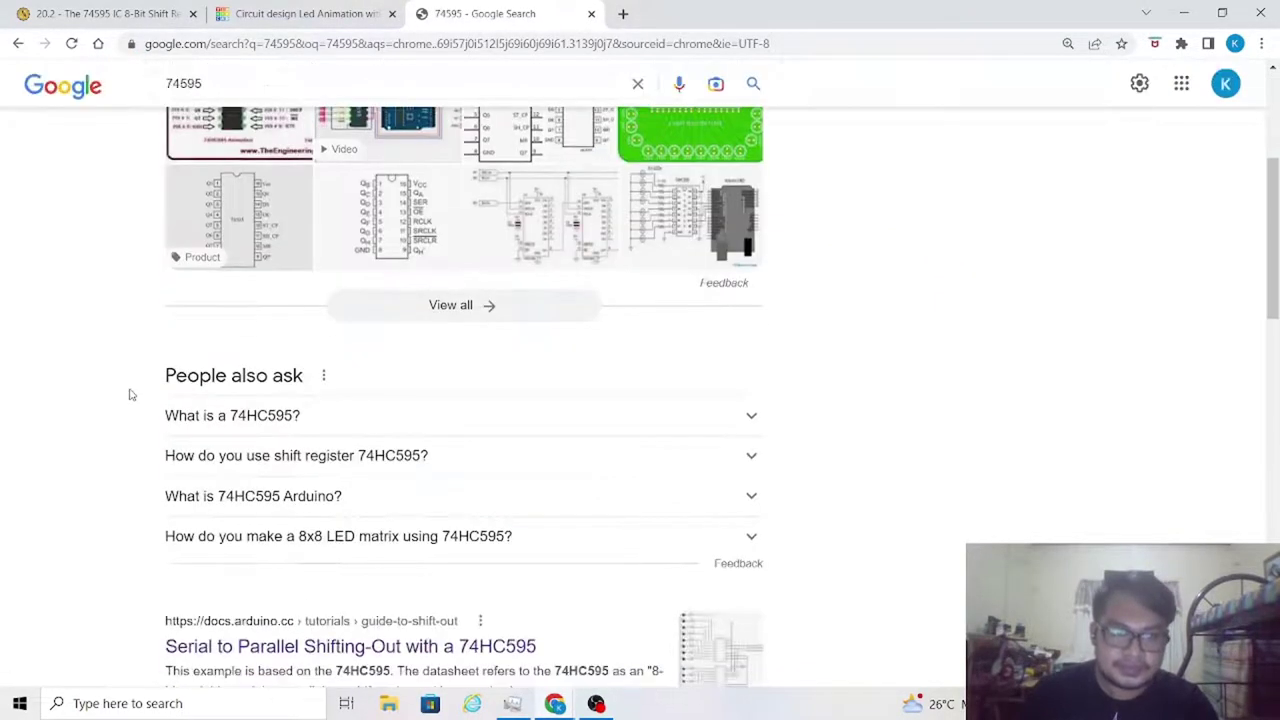
scroll(231, 312, "down", 2)
left_click(313, 253)
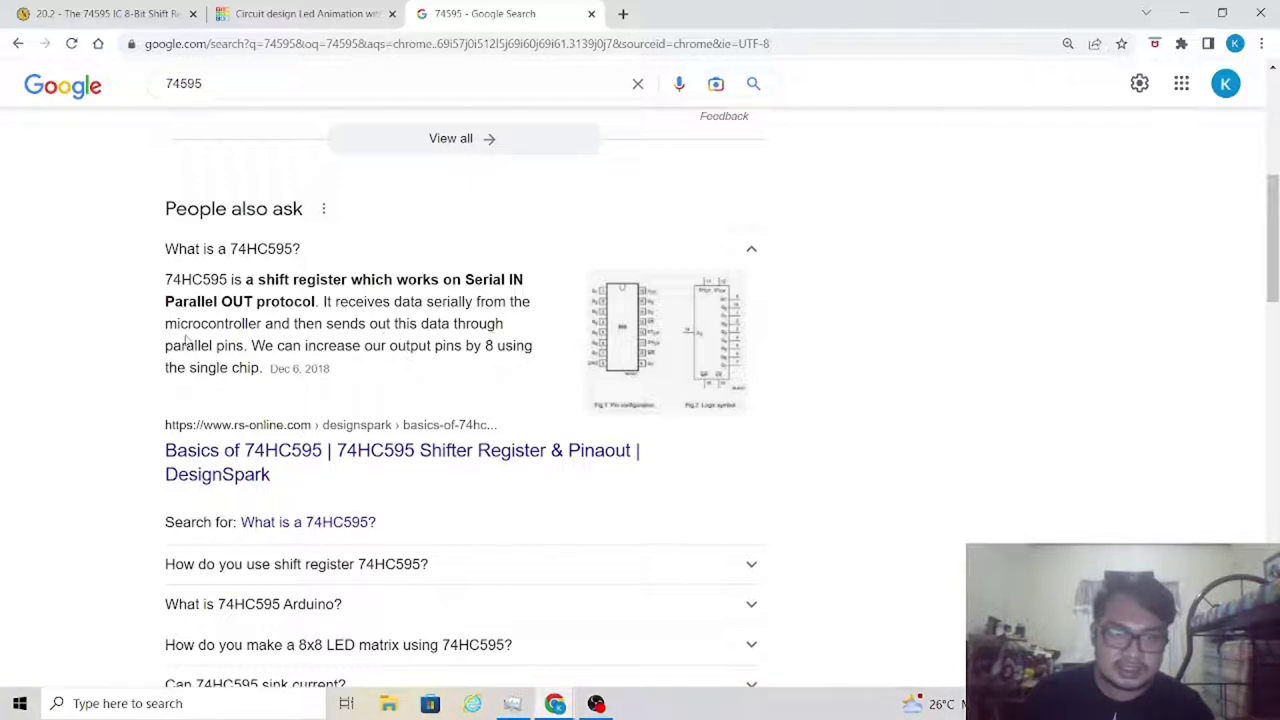
left_click(220, 452)
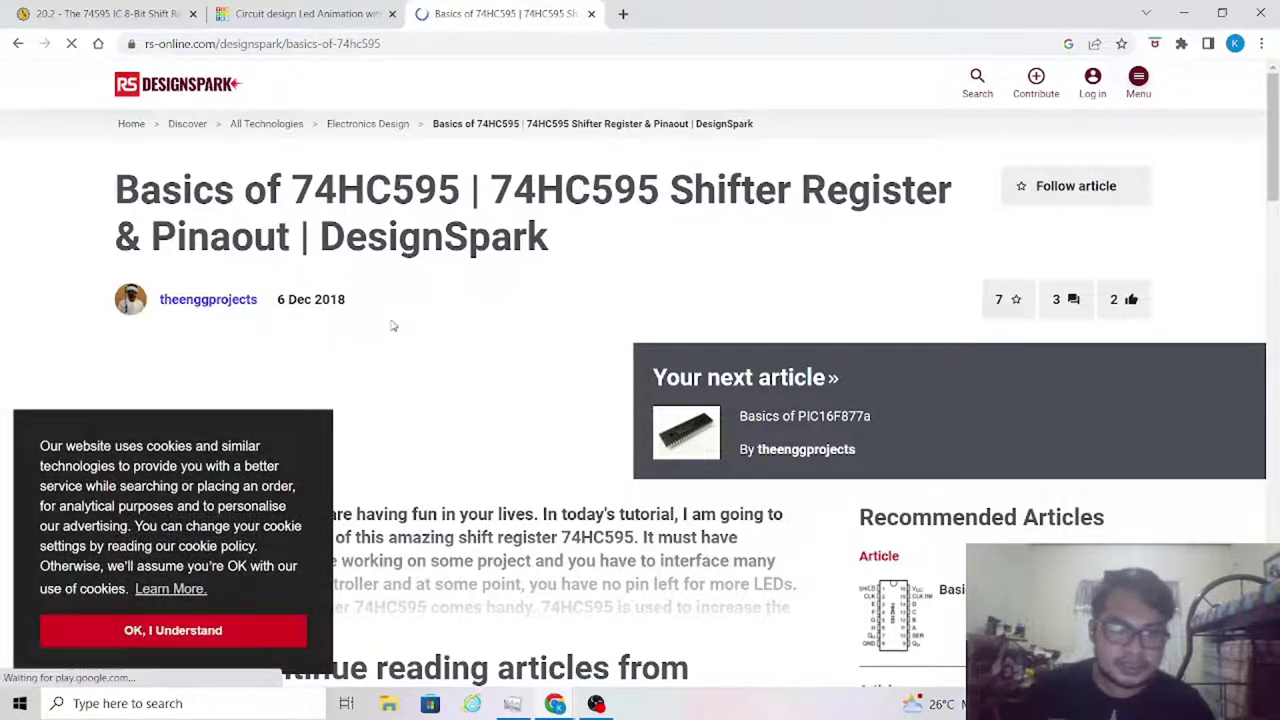
Skim the DesignSpark 74HC595 article, then close its tab to return to Canvas.
scroll(380, 300, "down", 3)
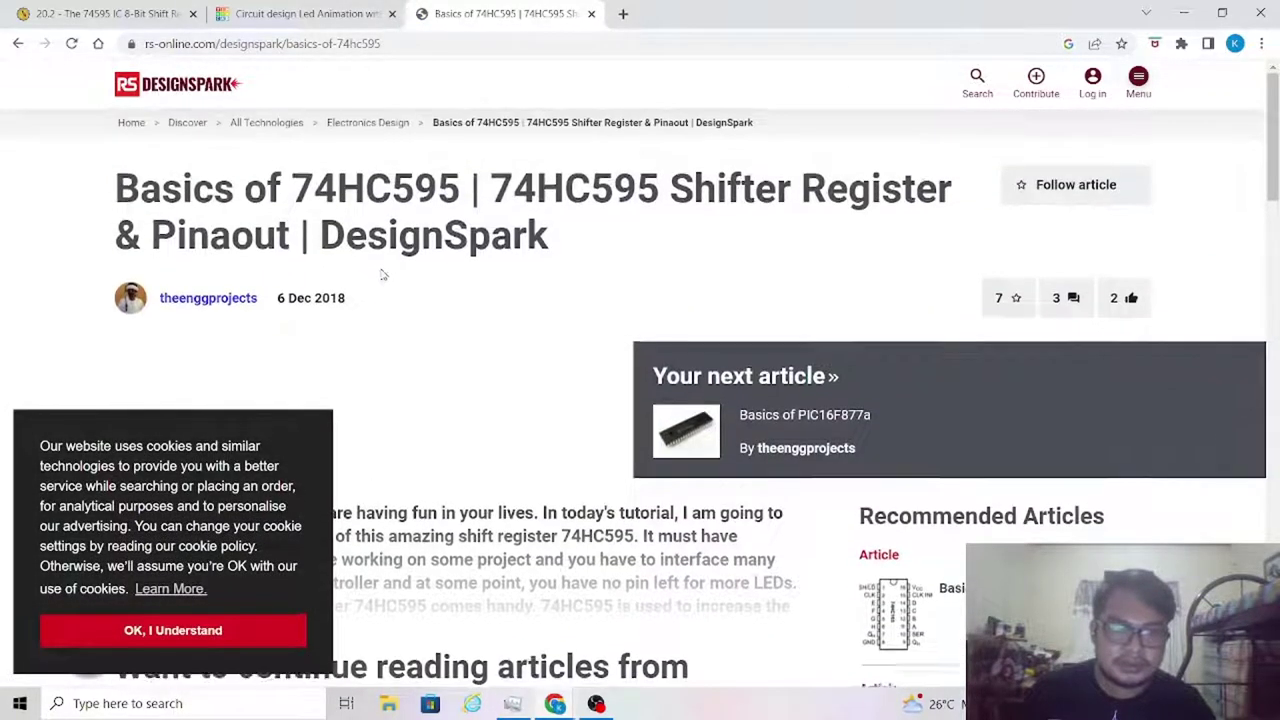
scroll(381, 274, "down", 3)
scroll(350, 280, "down", 1)
scroll(300, 286, "down", 4)
scroll(313, 291, "down", 2)
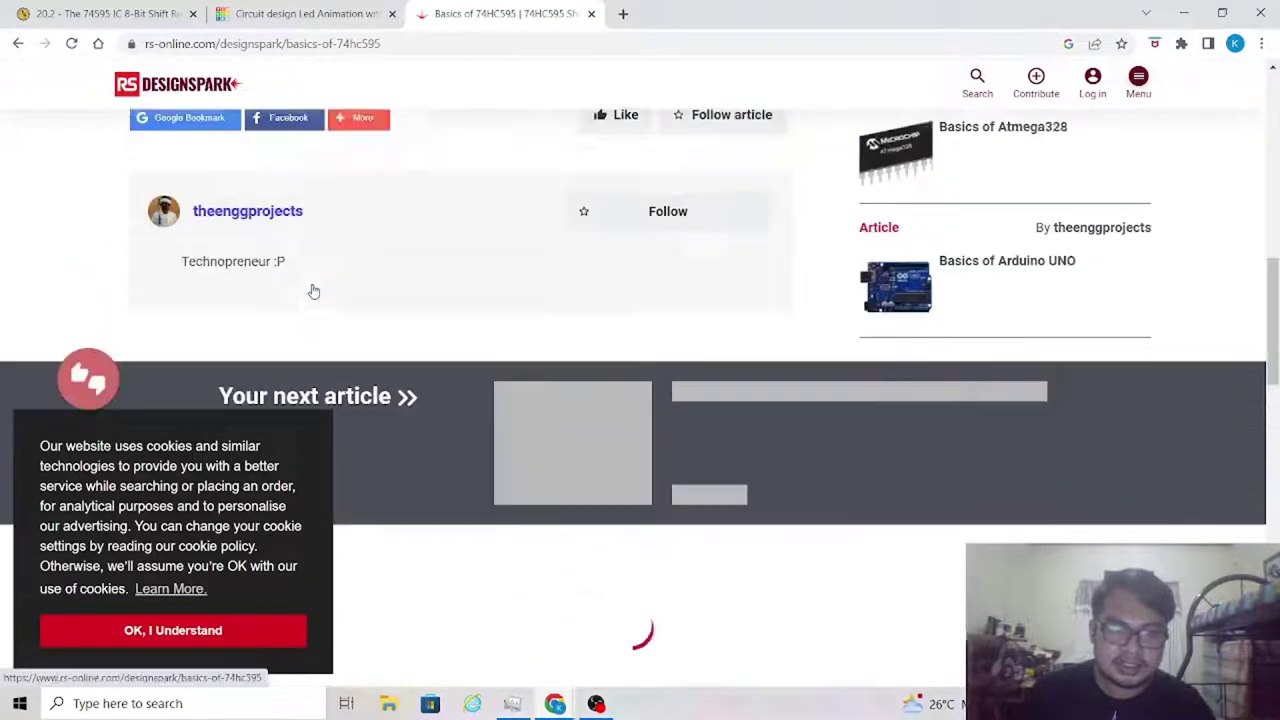
scroll(313, 291, "up", 5)
scroll(380, 306, "up", 2)
scroll(677, 388, "up", 1)
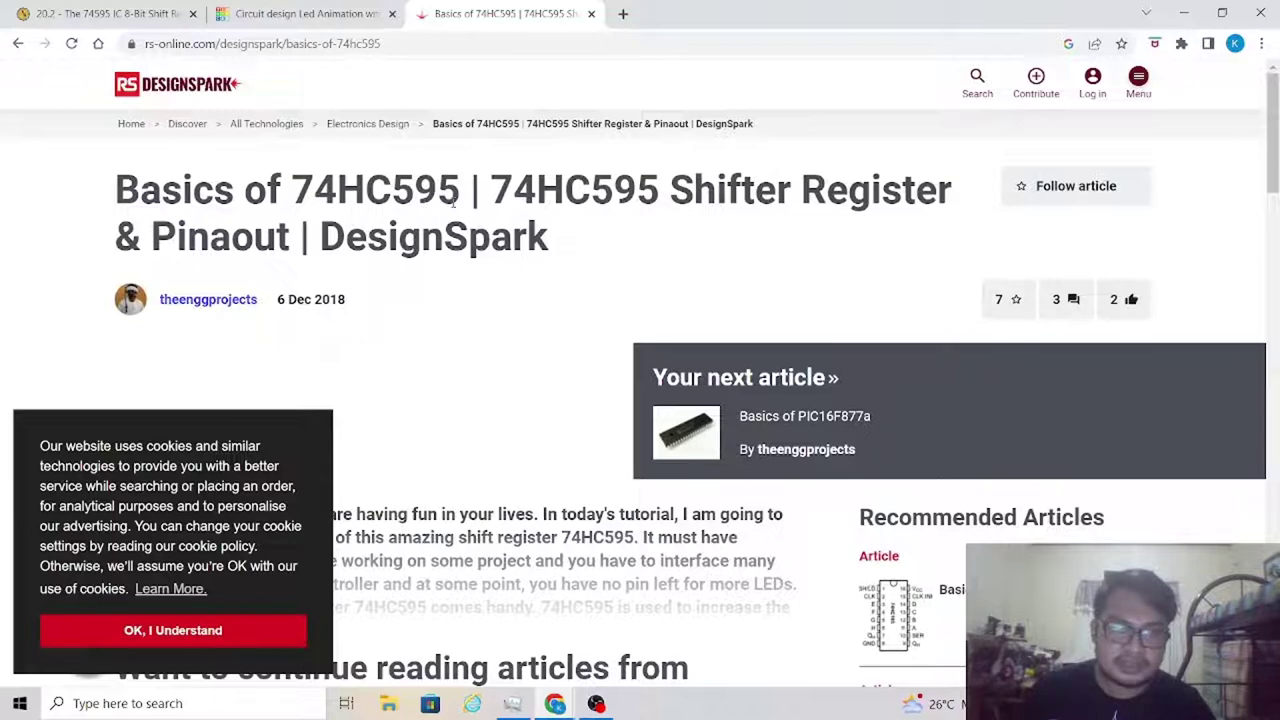
left_click(592, 14)
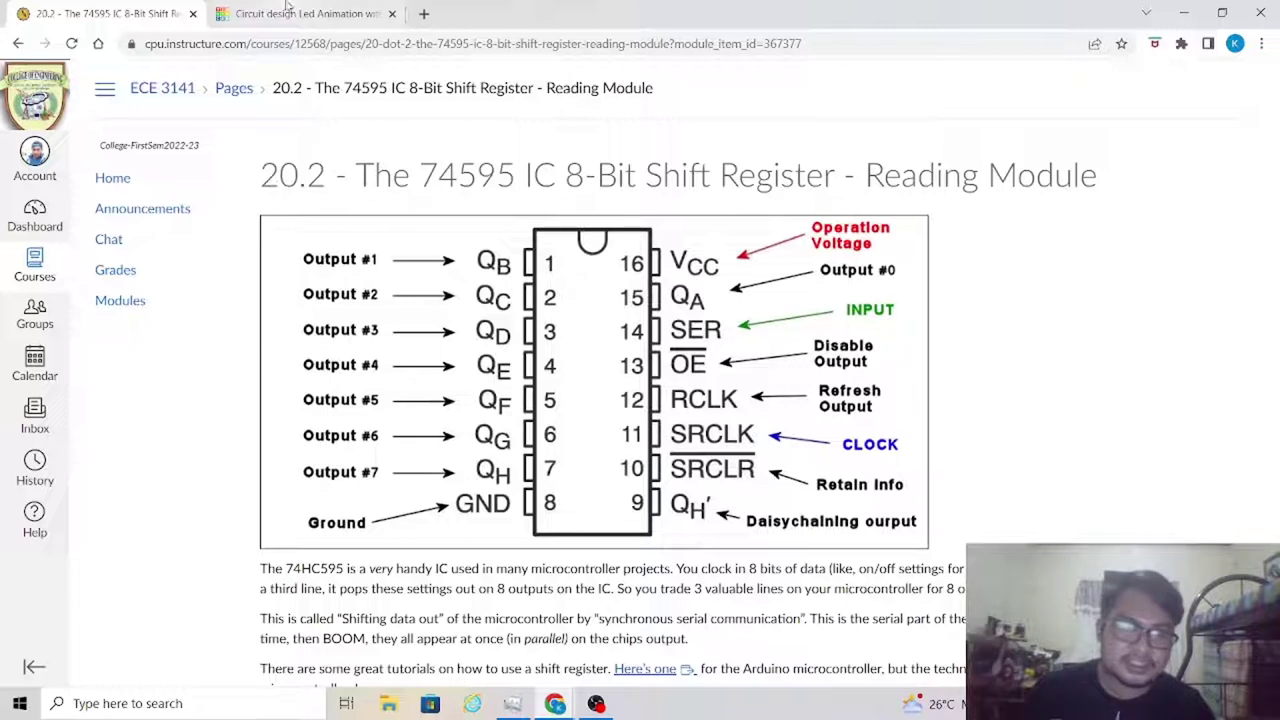
Reconnect the red 5V wire to the 74HC595 power pin in the Tinkercad circuit.
left_click(287, 10)
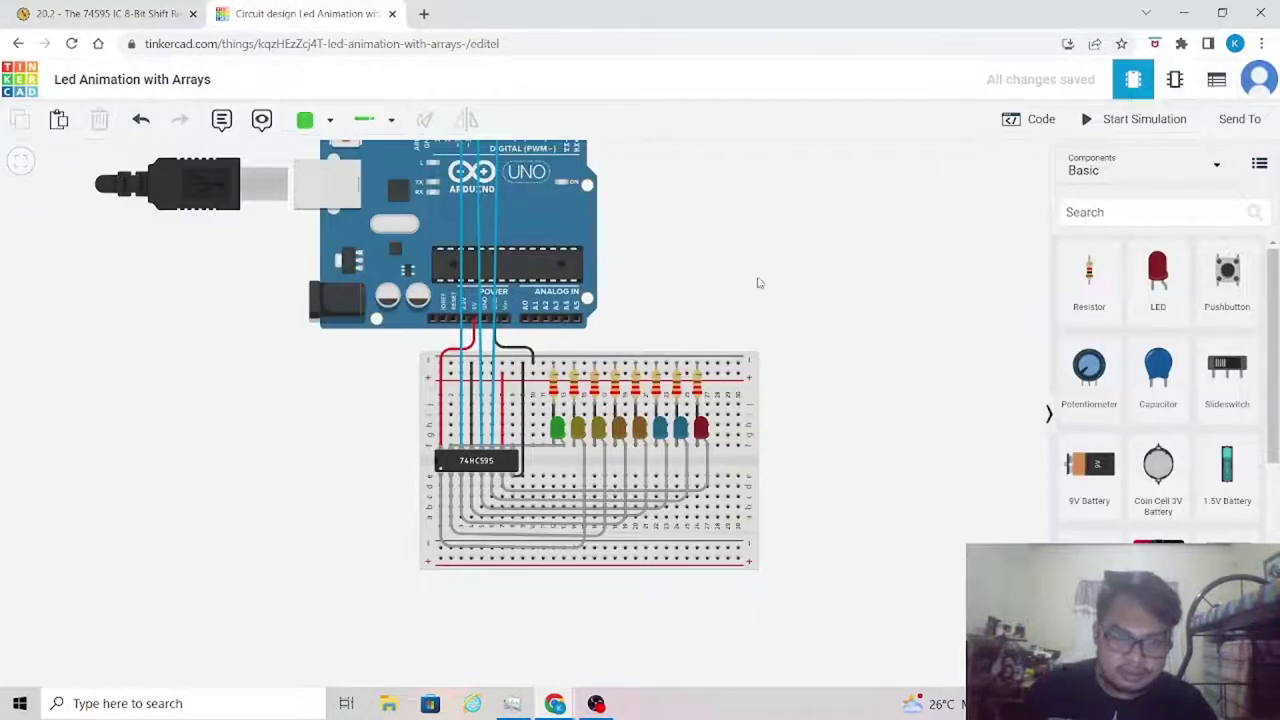
mouse_move(691, 280)
left_mouse_down()
mouse_move(677, 386)
mouse_move(652, 311)
left_mouse_up()
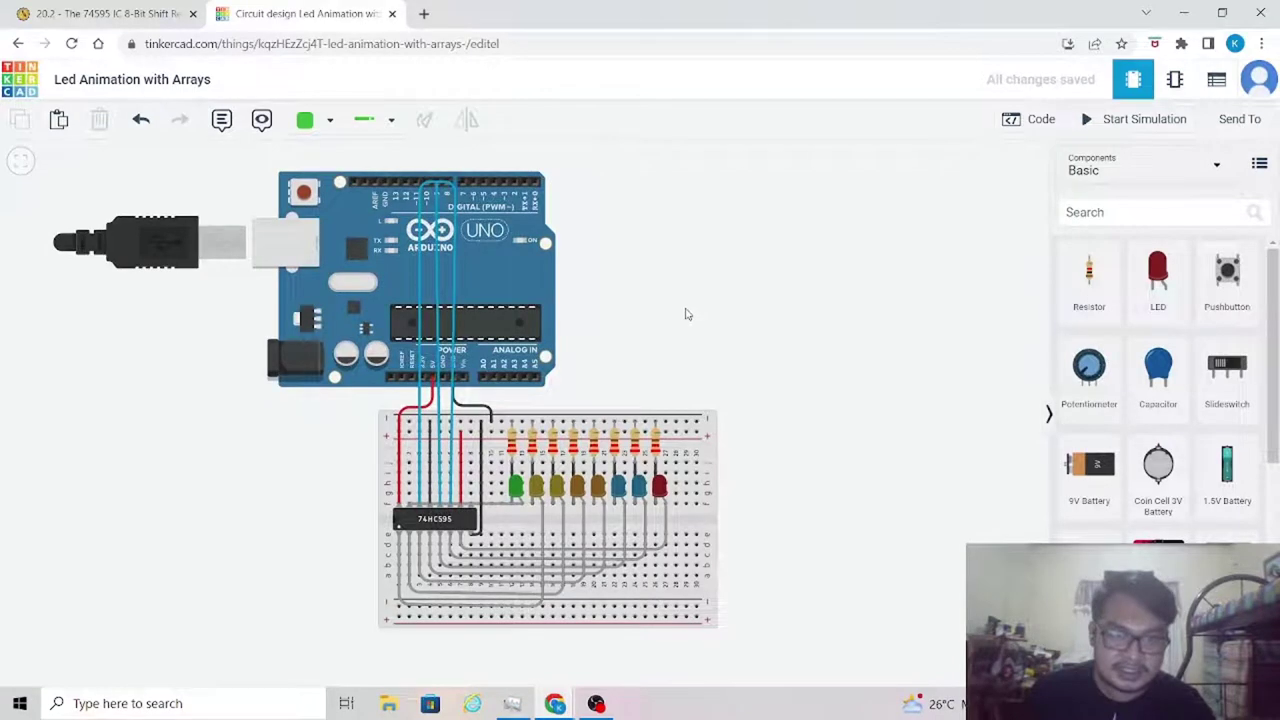
scroll(716, 385, "up", 1)
left_click_drag(716, 385, 743, 300)
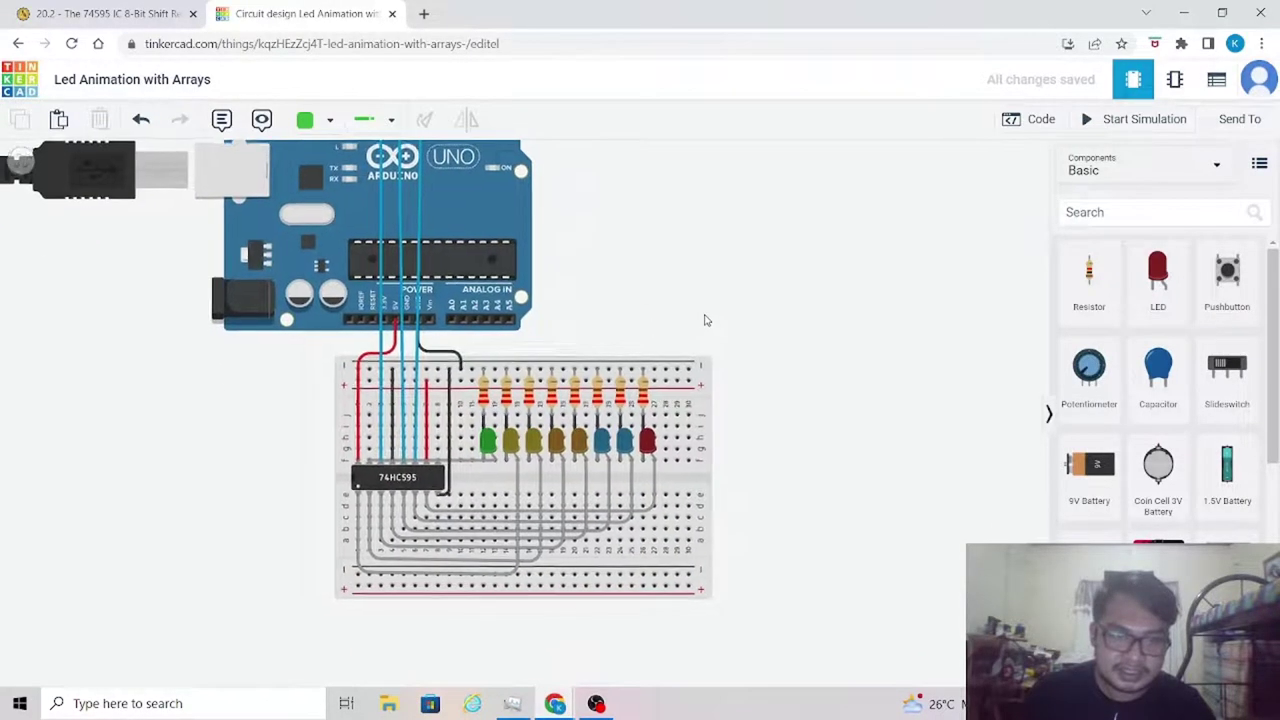
scroll(546, 287, "up", 2)
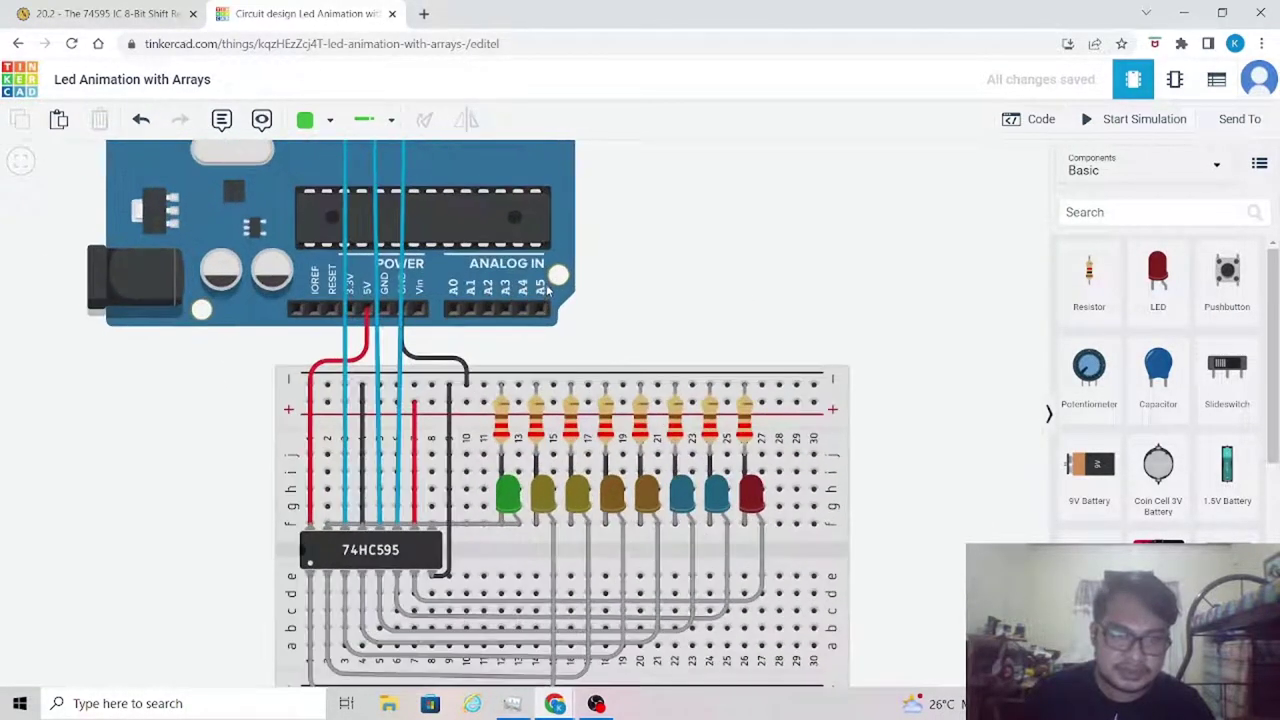
left_click(436, 360)
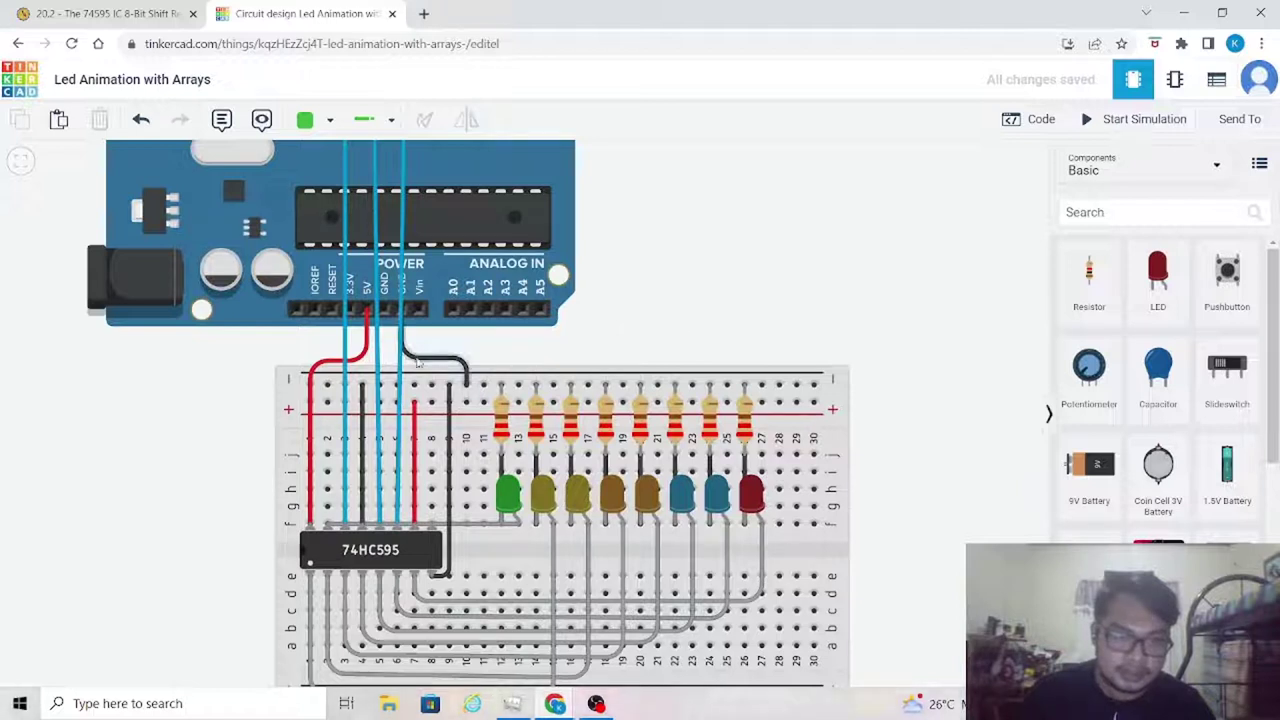
left_click(365, 352)
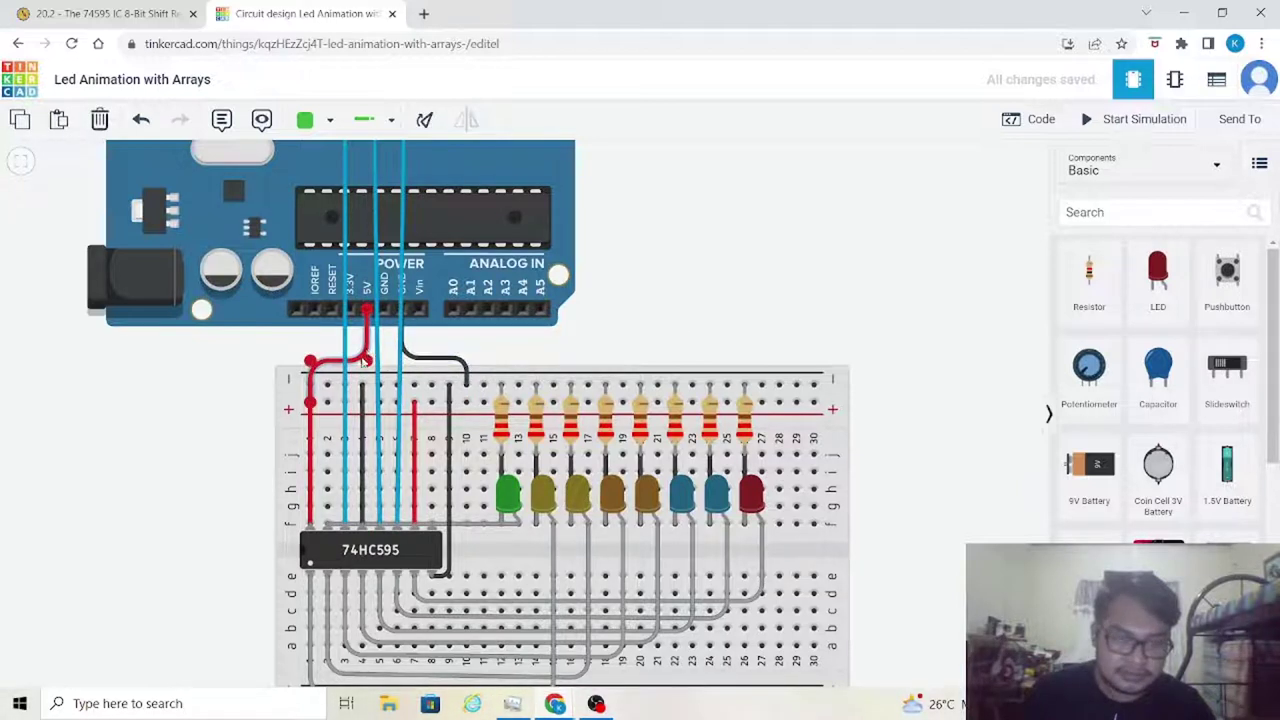
left_click_drag(309, 470, 310, 525)
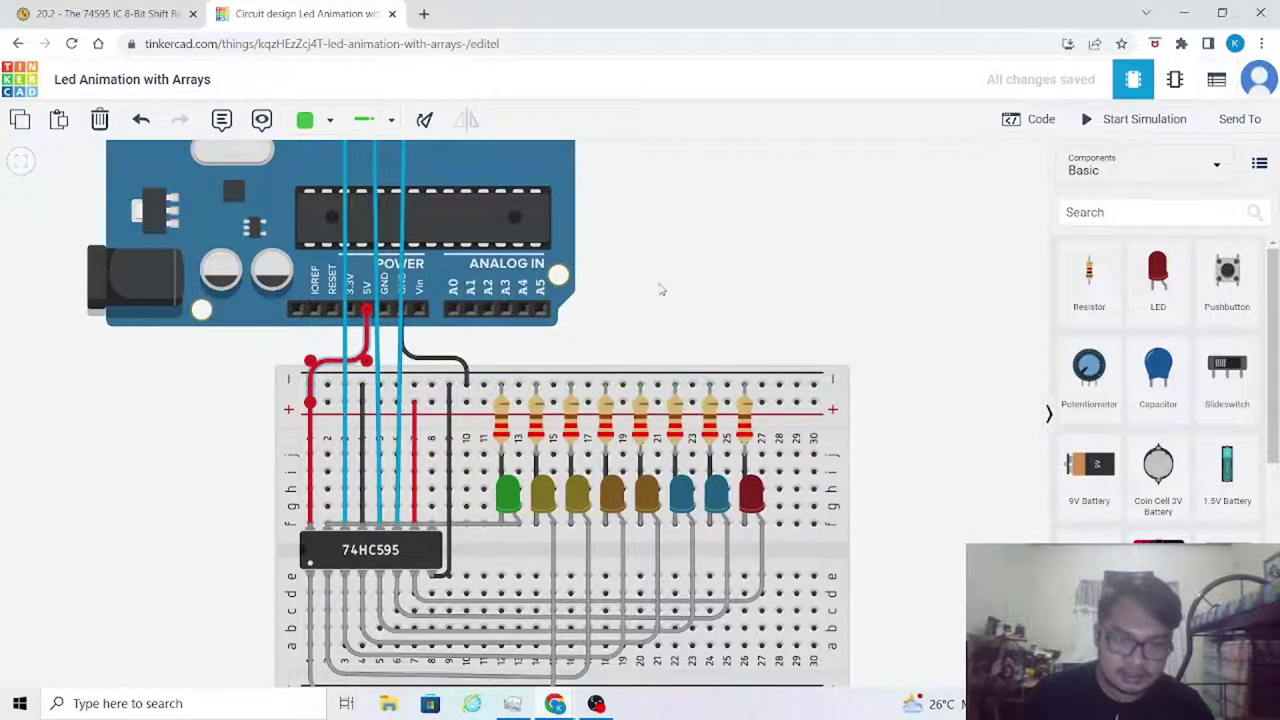
Confirm the first LED resistor is set to 220 ohms.
left_click_drag(660, 290, 595, 221)
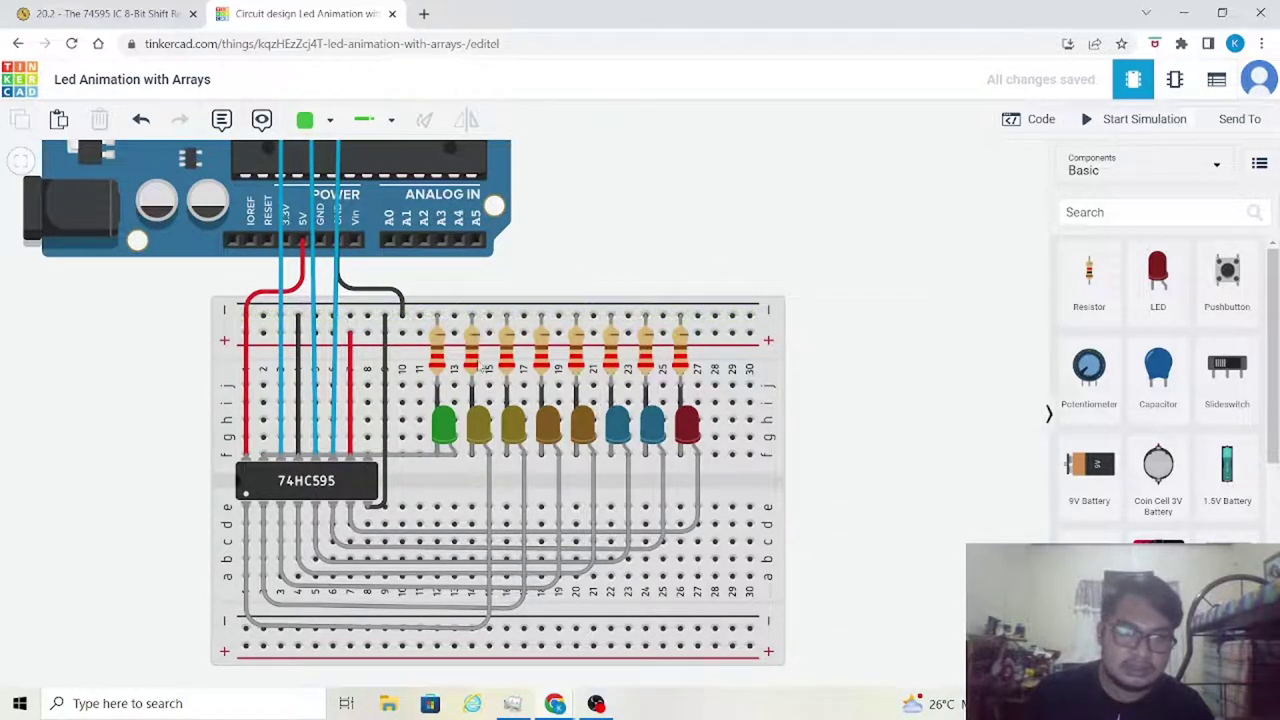
left_click(436, 355)
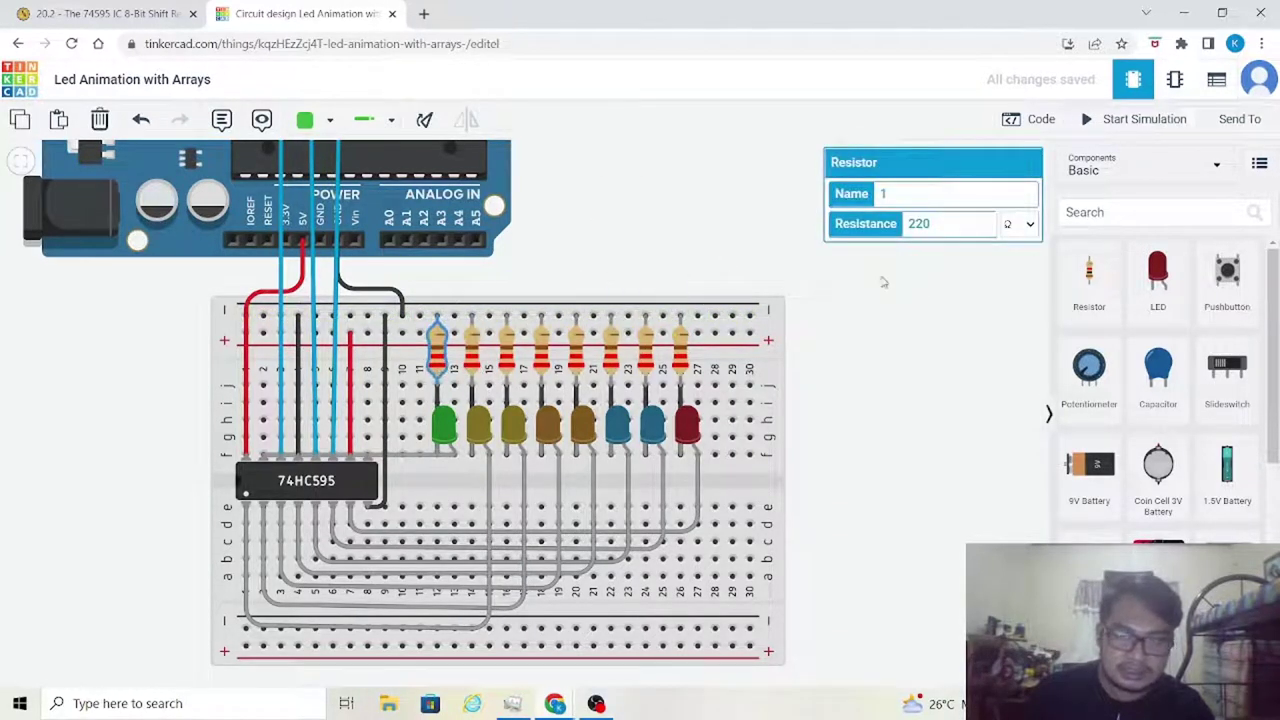
left_click(662, 274)
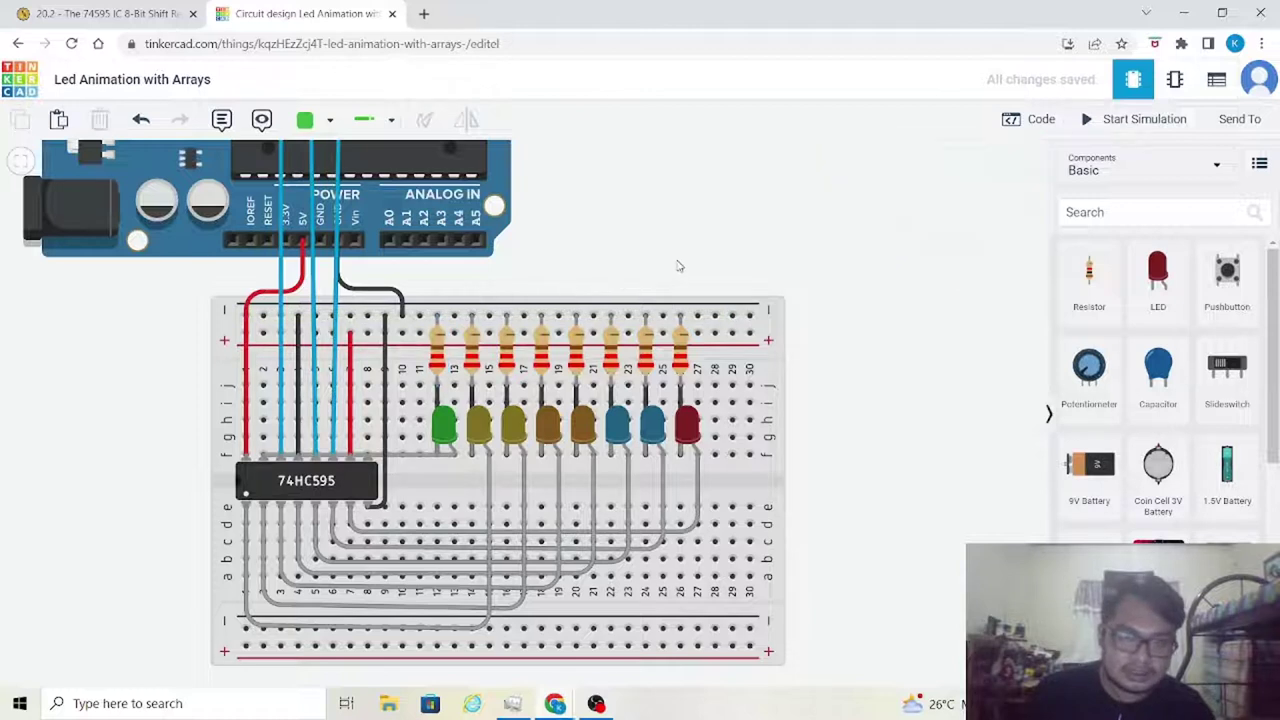
left_click_drag(820, 466, 822, 351)
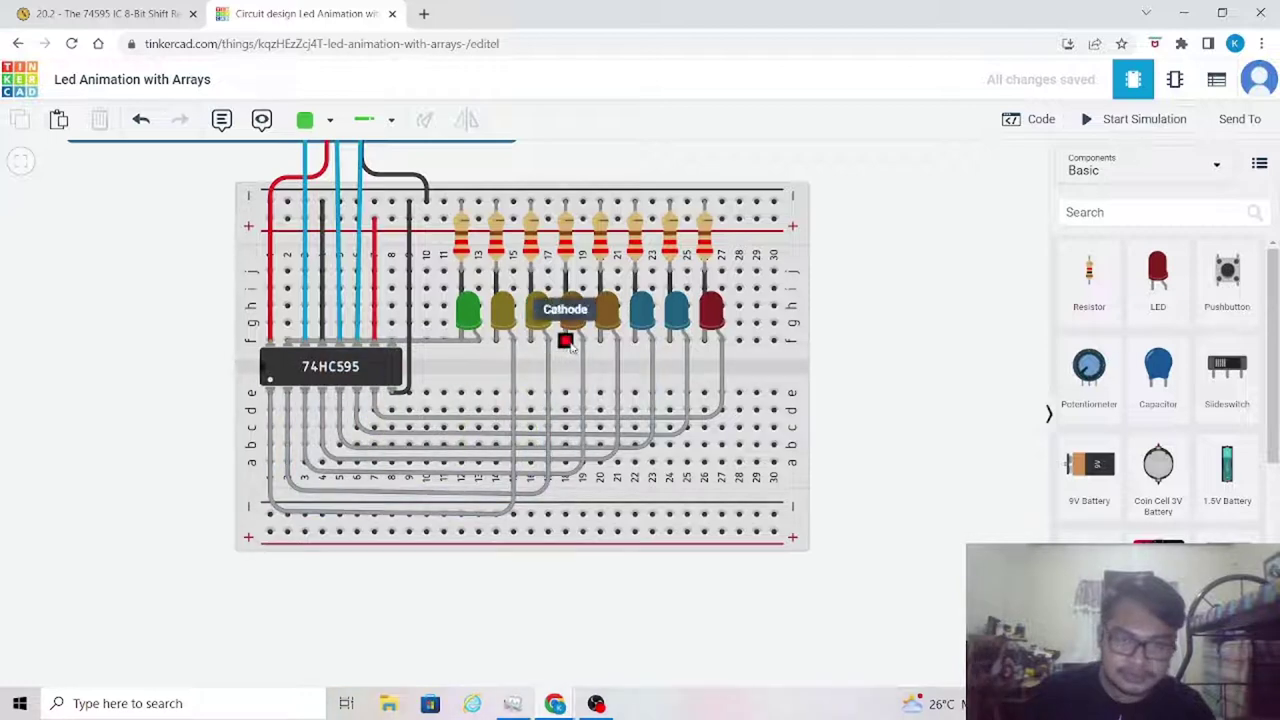
Wire the blue Arduino leads to the 74HC595 shift-register and output-register clock pins.
scroll(829, 243, "up", 5)
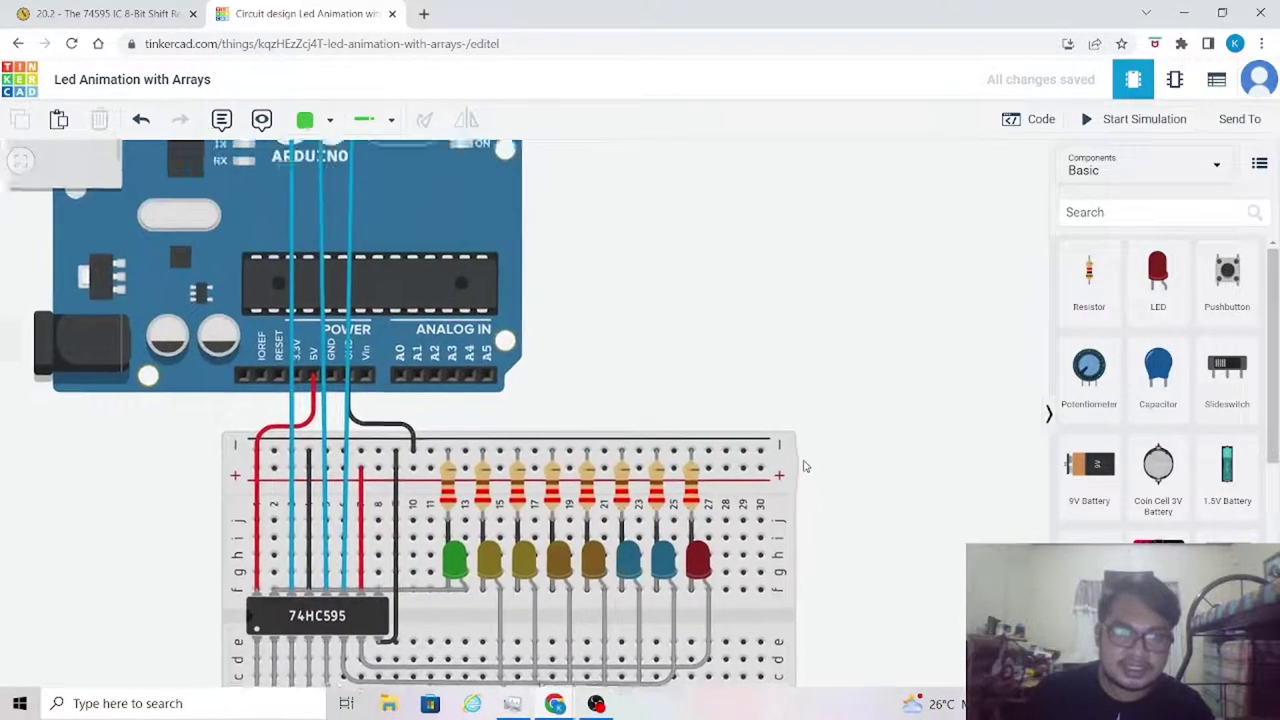
scroll(623, 306, "down", 1)
scroll(680, 315, "down", 1)
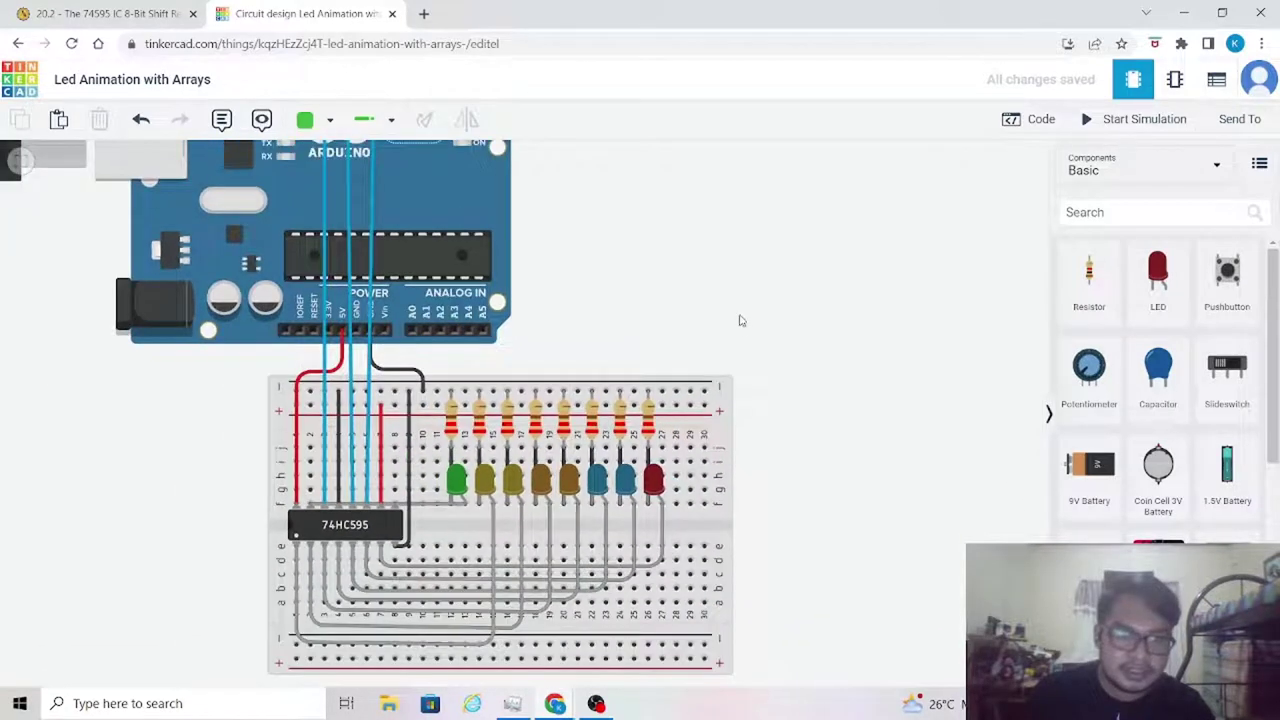
left_click_drag(740, 320, 708, 265)
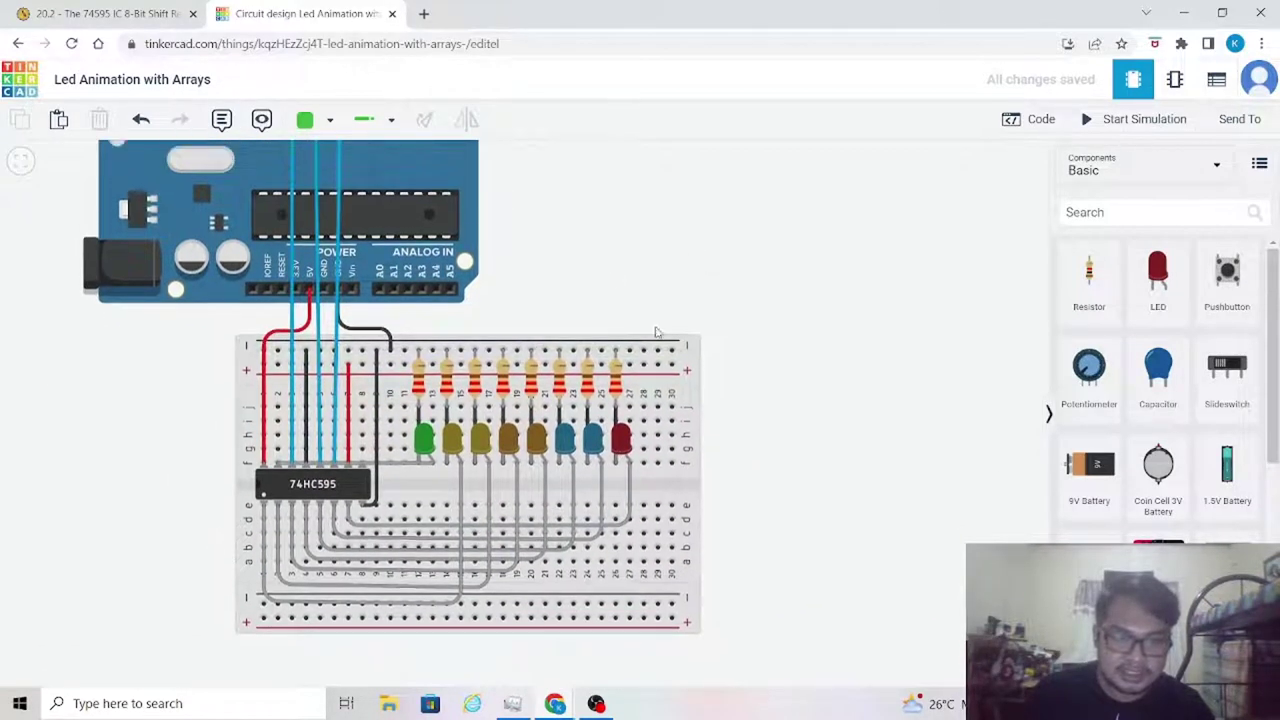
scroll(660, 331, "up", 4)
scroll(455, 449, "down", 1)
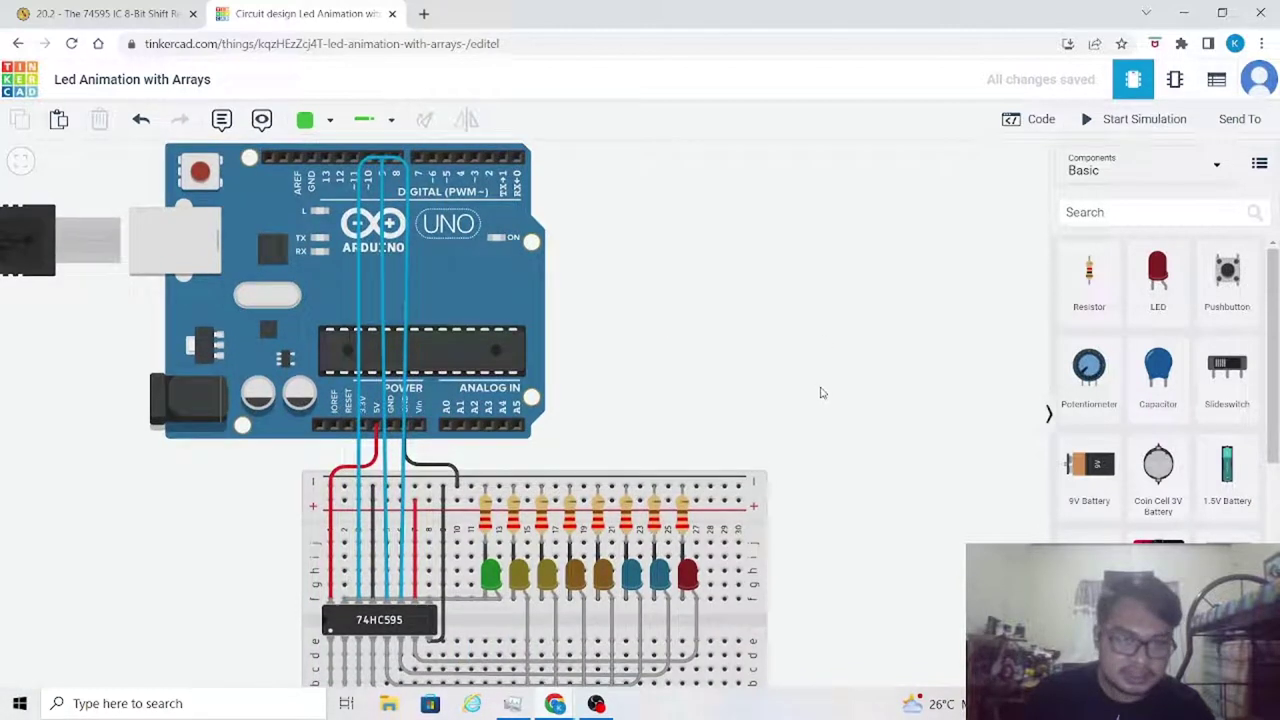
scroll(328, 325, "up", 2)
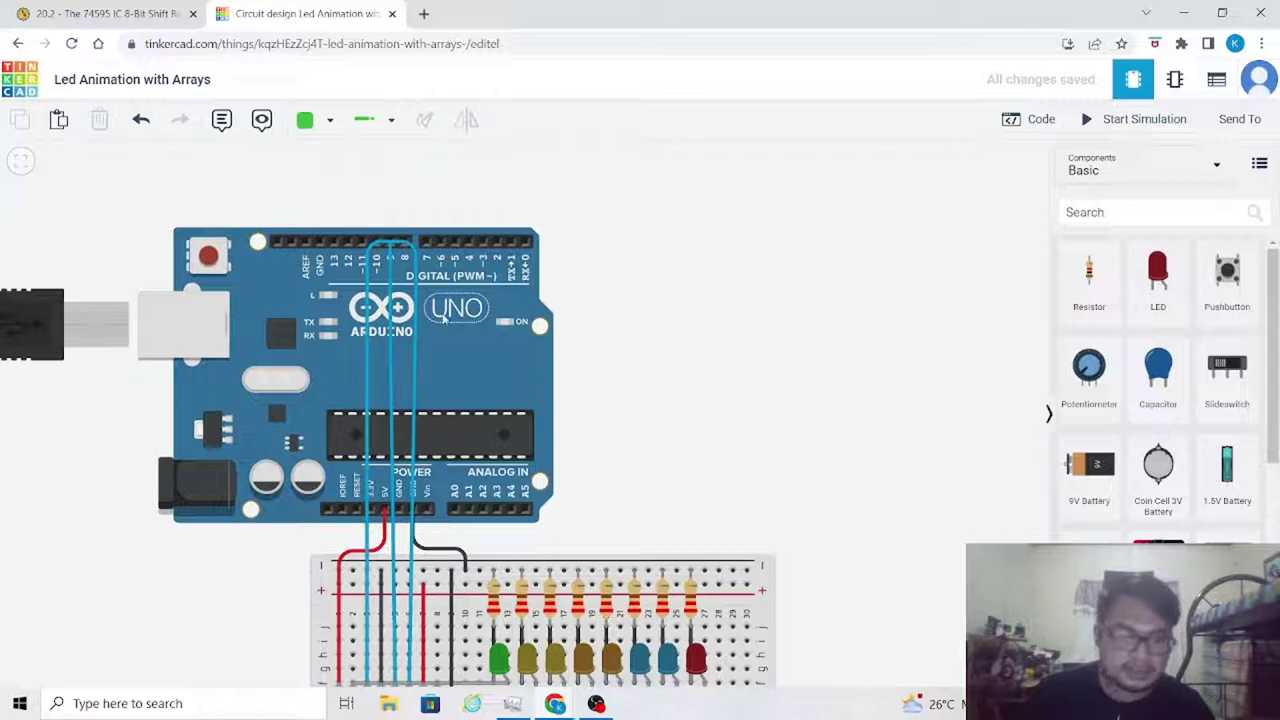
scroll(708, 329, "down", 2)
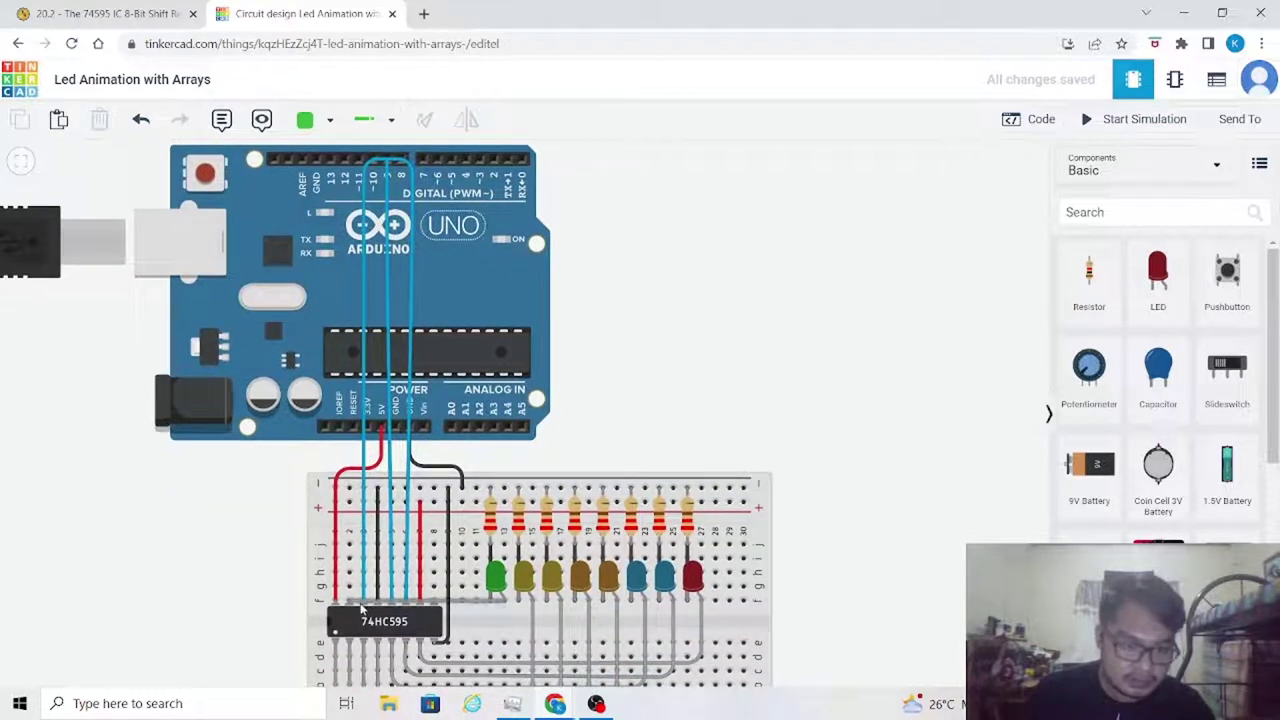
left_click(366, 606)
left_click(743, 400)
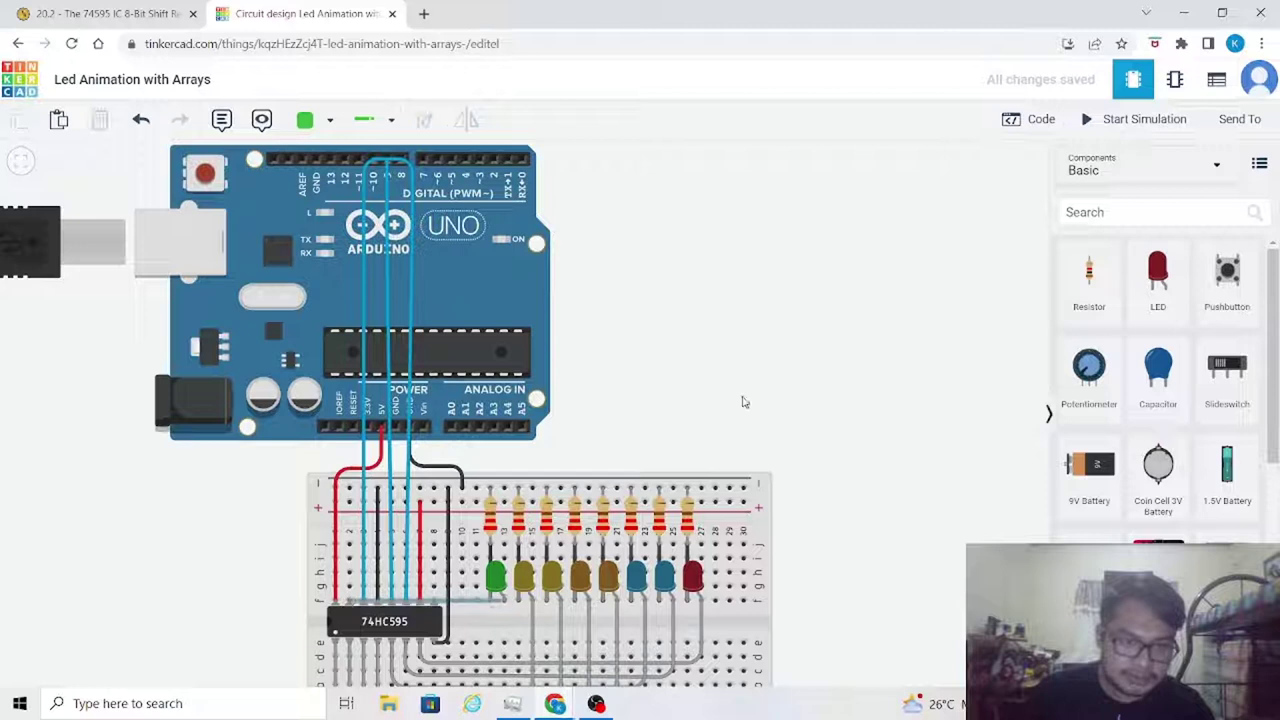
left_click(366, 527)
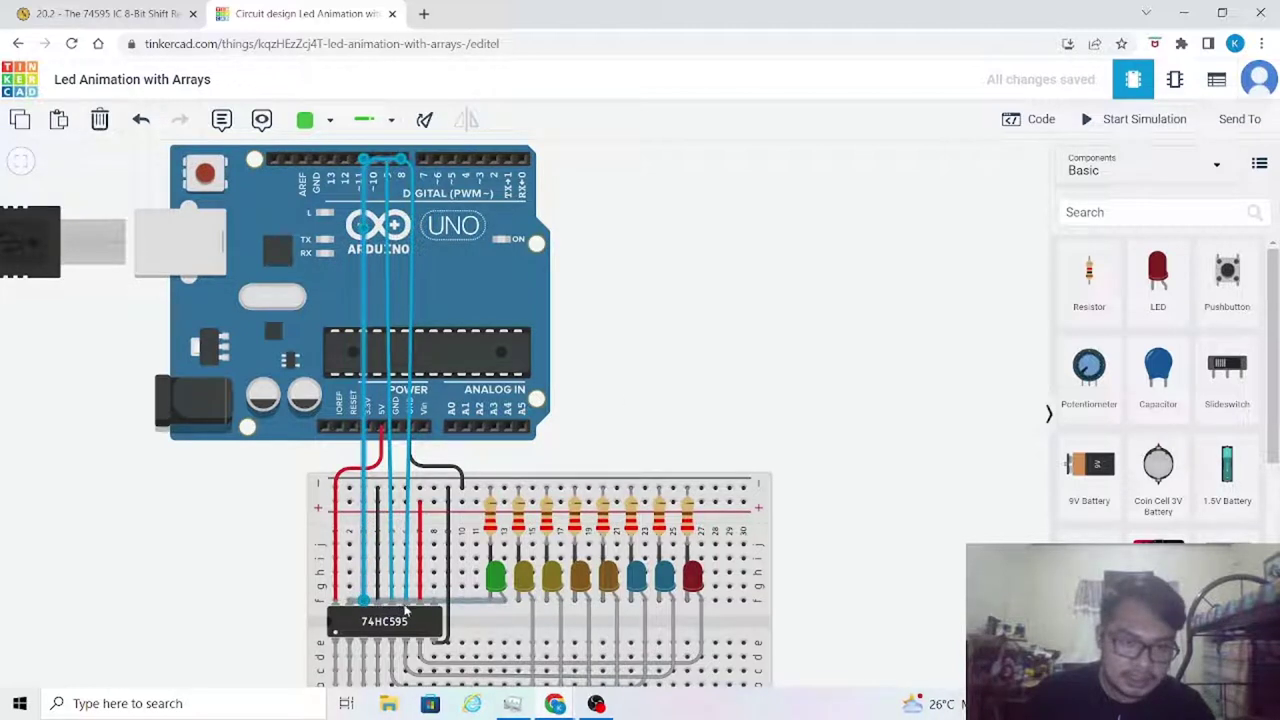
left_click(407, 604)
left_click(345, 161)
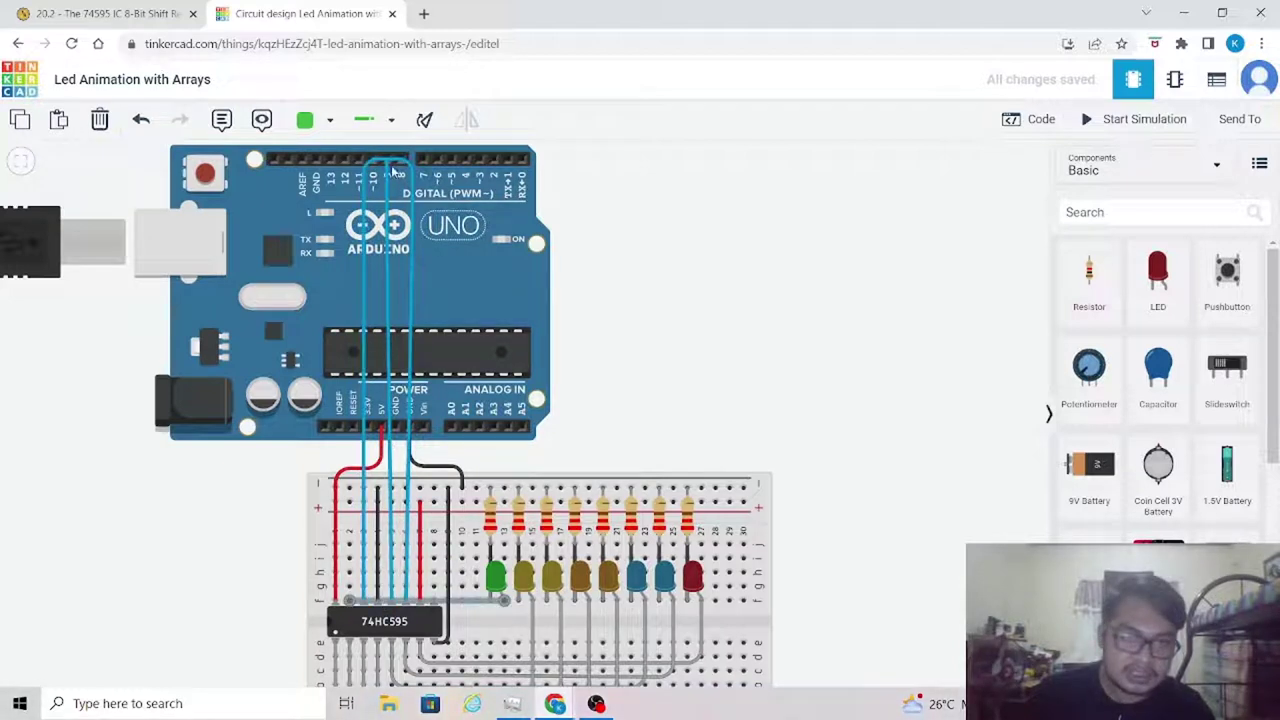
Check the wire running from Arduino digital pin 10 to the 74HC595.
scroll(390, 170, "up", 2)
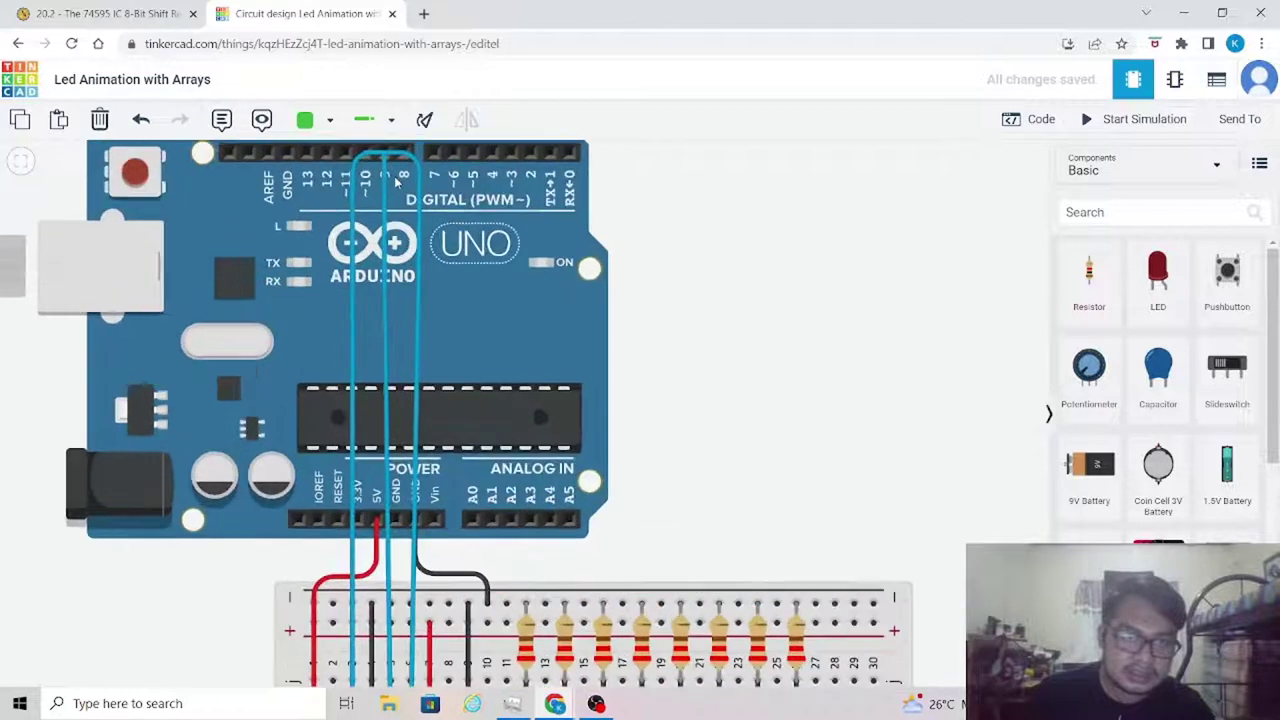
scroll(385, 175, "up", 3)
scroll(380, 182, "down", 1)
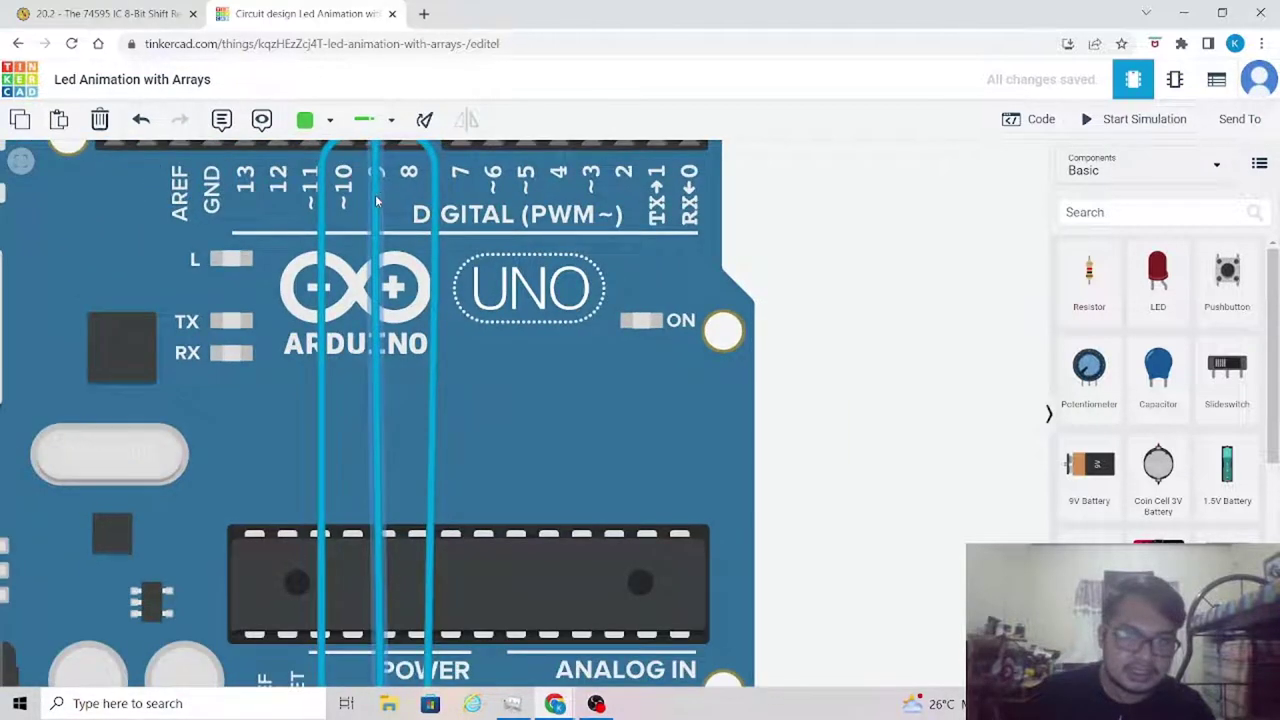
scroll(378, 202, "down", 1)
scroll(405, 192, "down", 1)
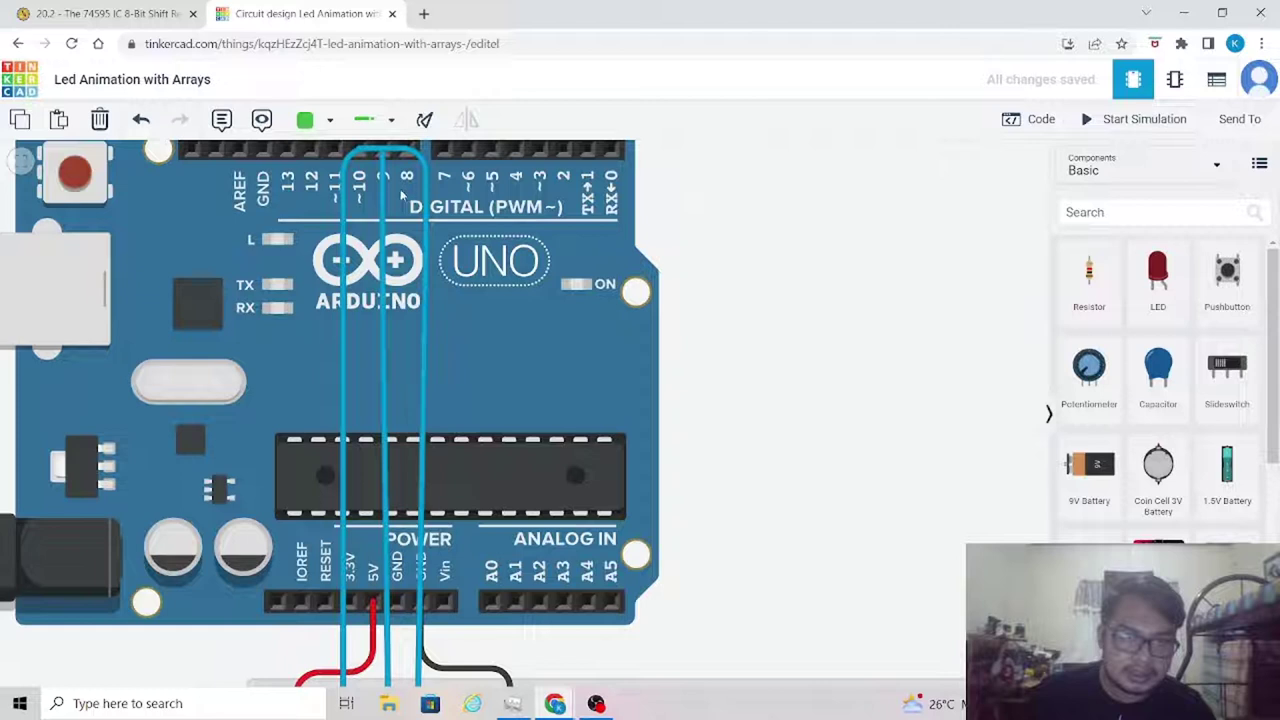
left_click_drag(436, 488, 506, 220)
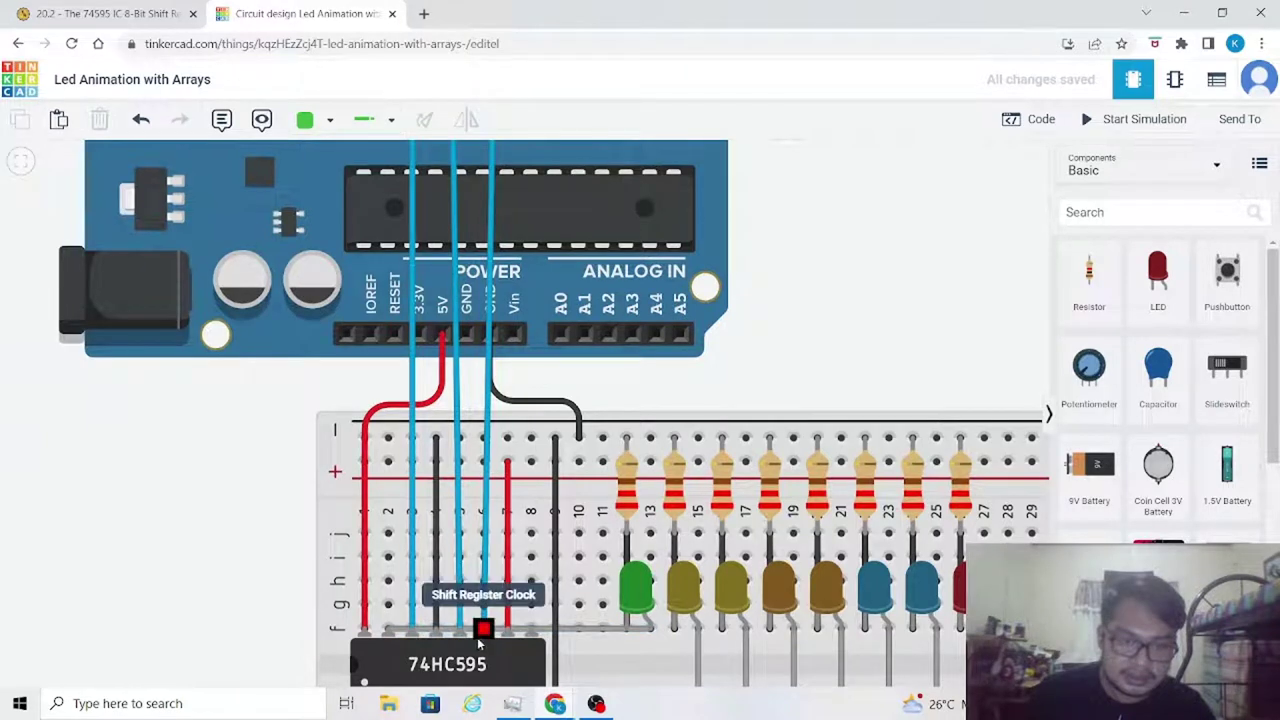
left_click_drag(874, 300, 890, 619)
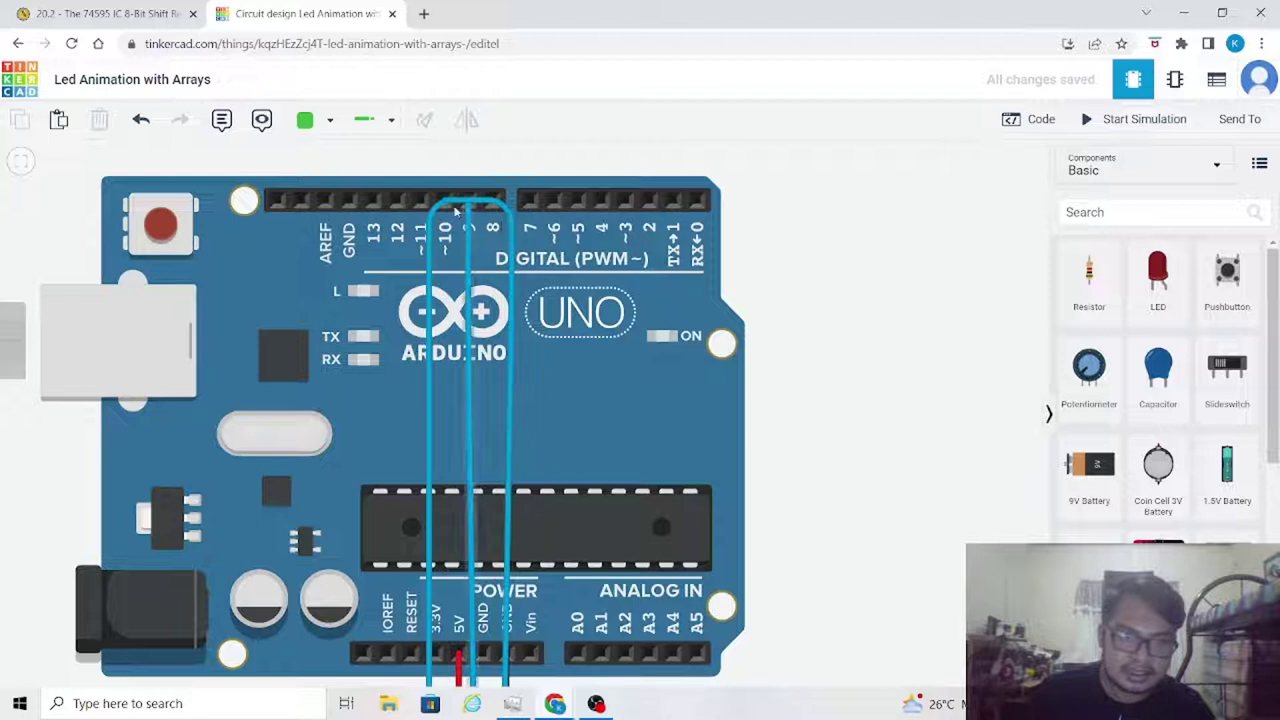
left_click(435, 227)
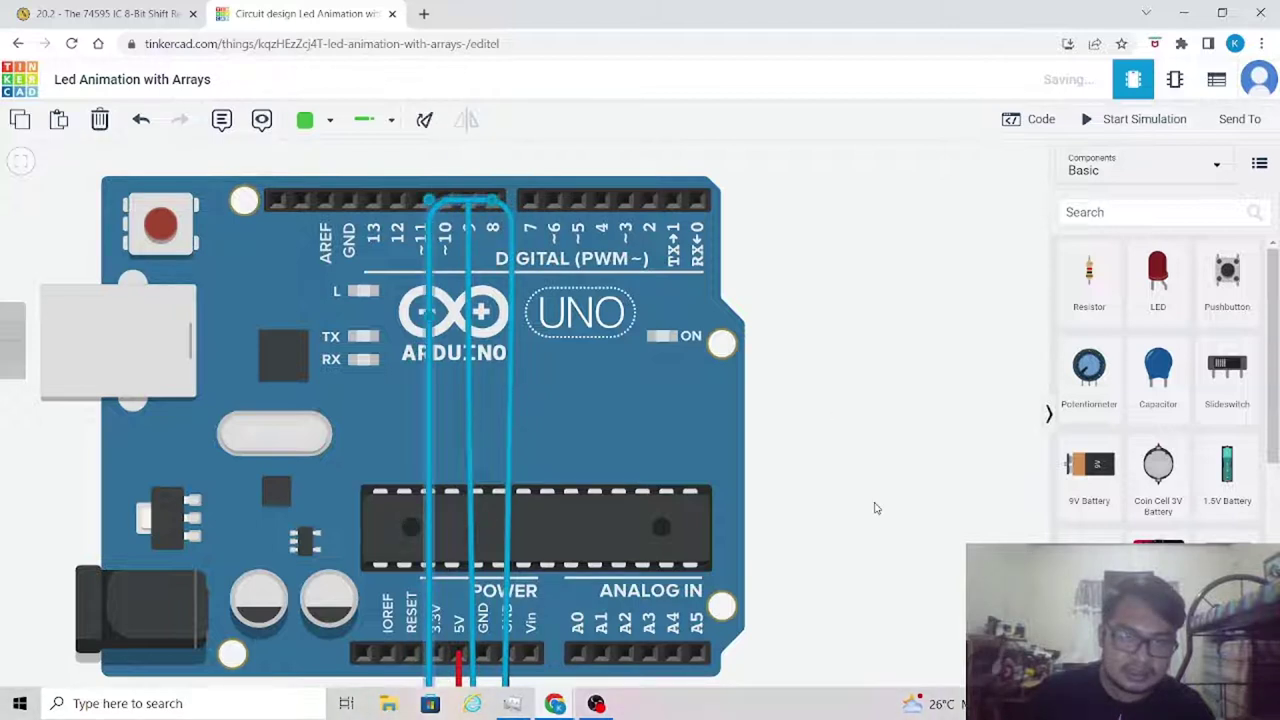
left_click_drag(874, 508, 854, 198)
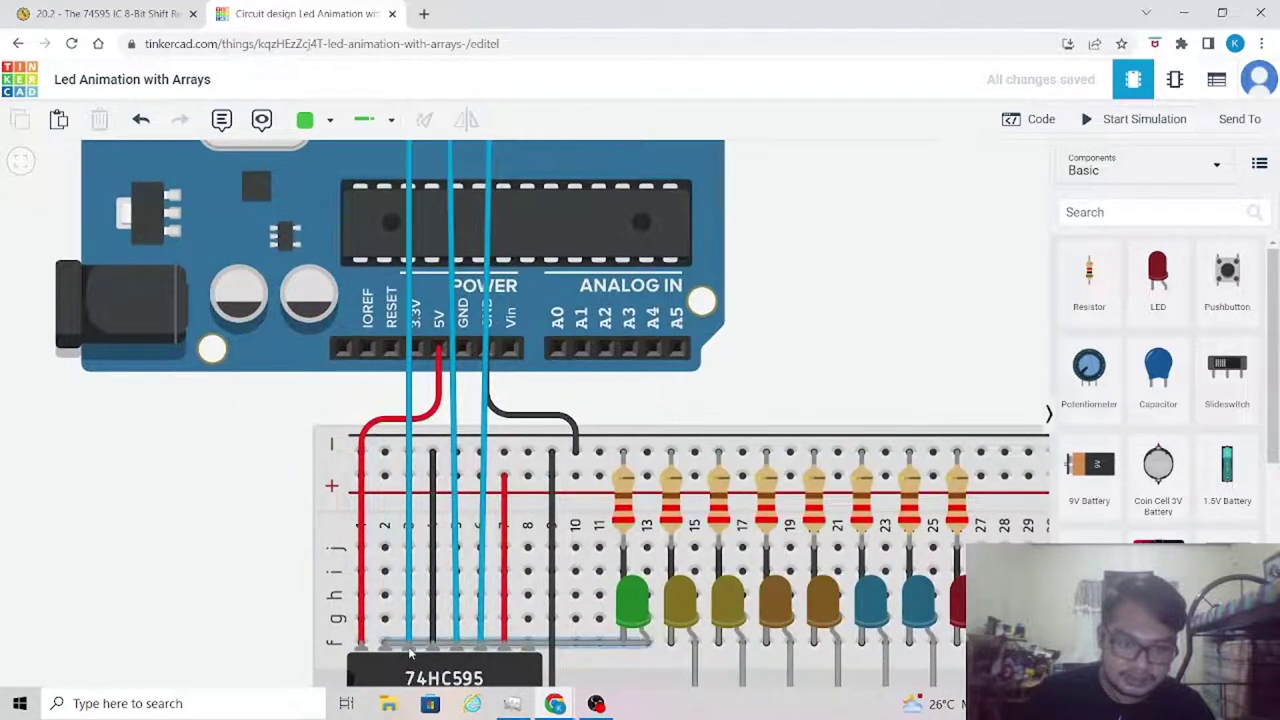
scroll(410, 643, "up", 2)
scroll(814, 366, "up", 5)
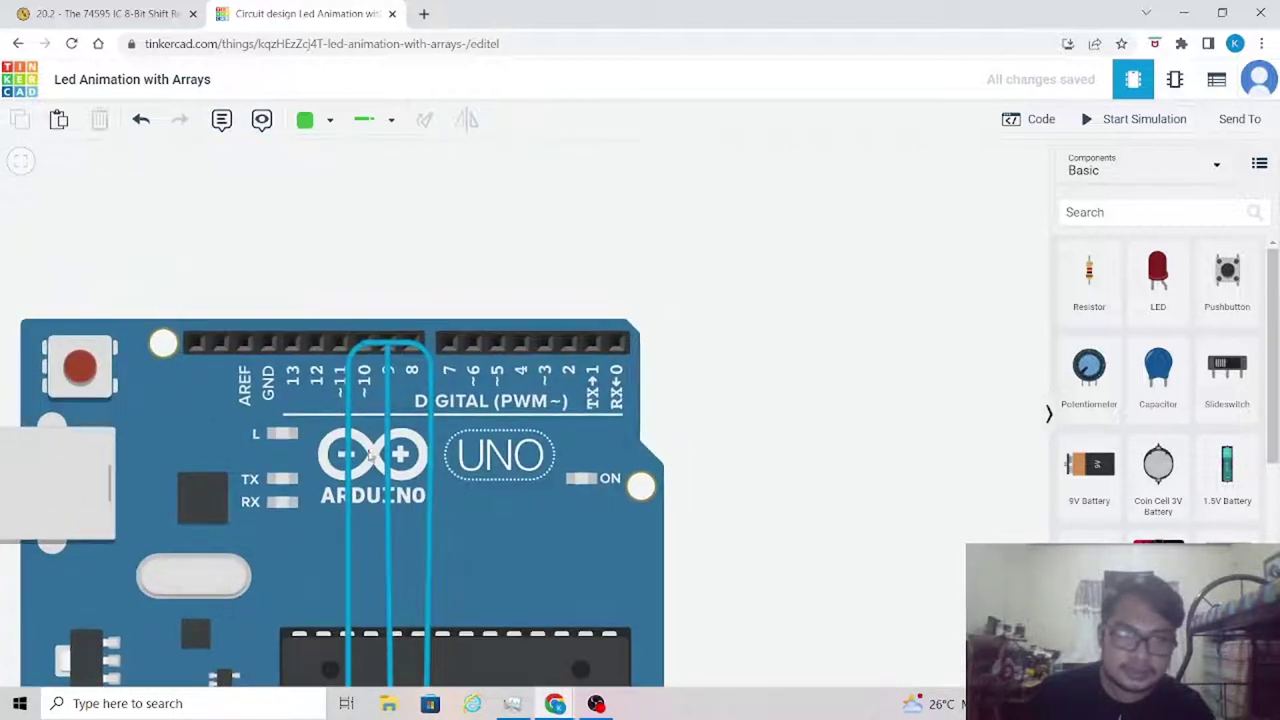
left_click(800, 513)
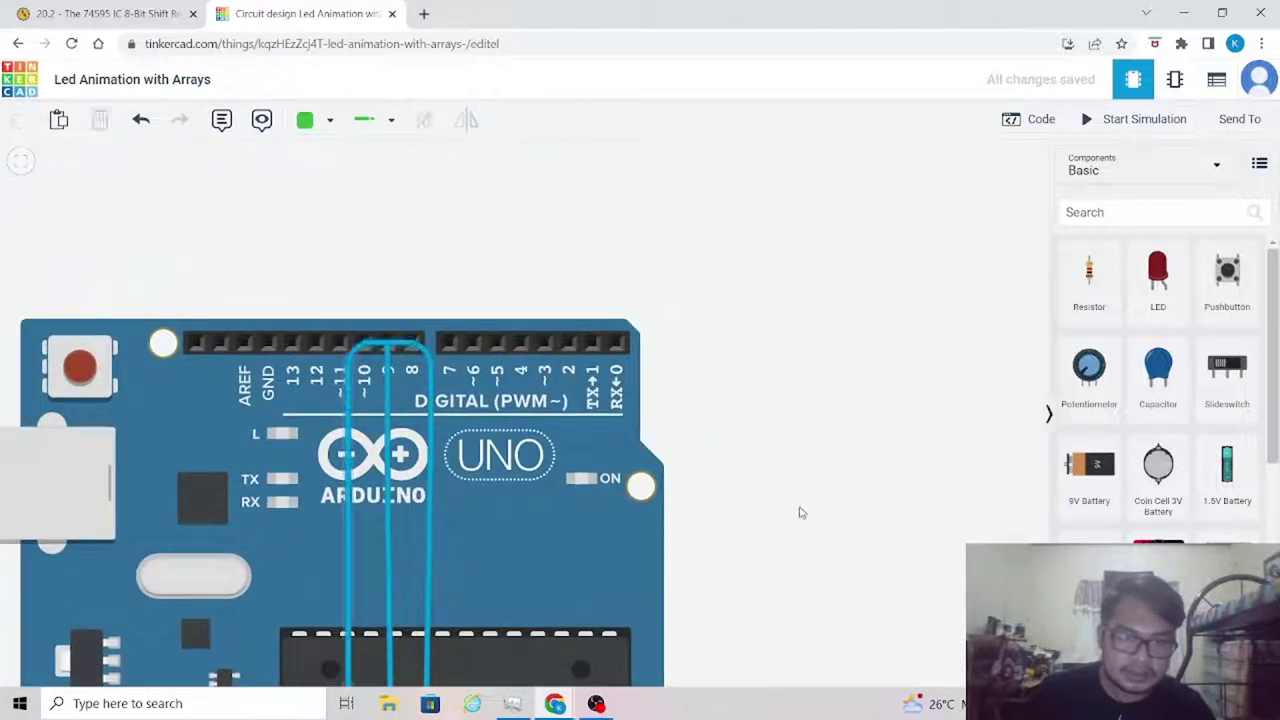
Frame the breadboard with chip and LEDs, then start the simulation.
left_click_drag(886, 611, 794, 329)
scroll(826, 434, "down", 1)
left_click_drag(826, 434, 797, 271)
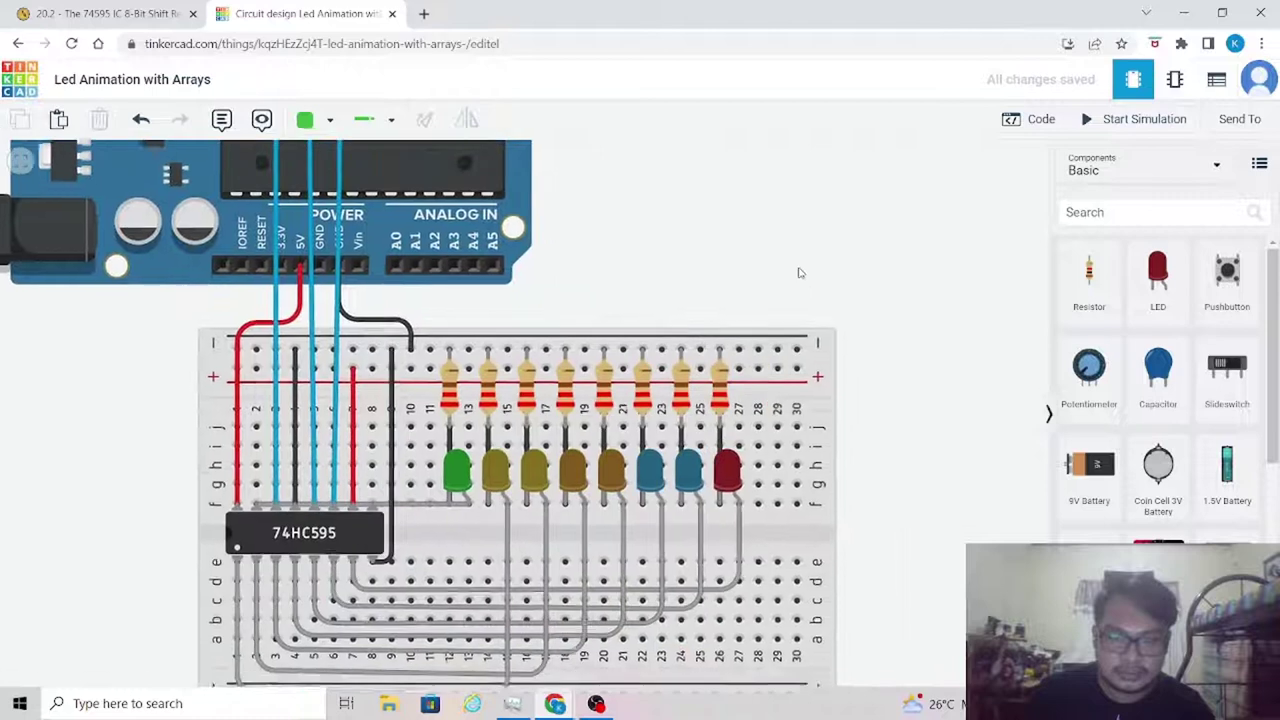
scroll(847, 339, "down", 1)
scroll(847, 339, "up", 1)
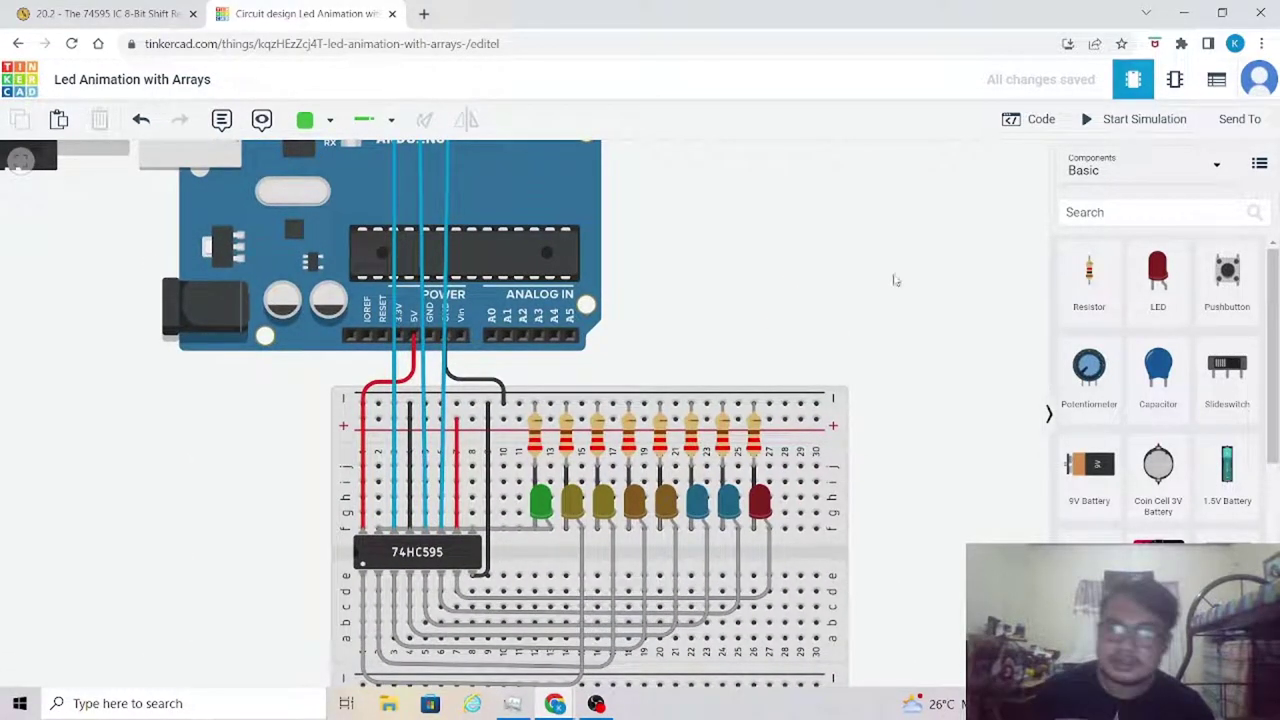
left_click(1122, 119)
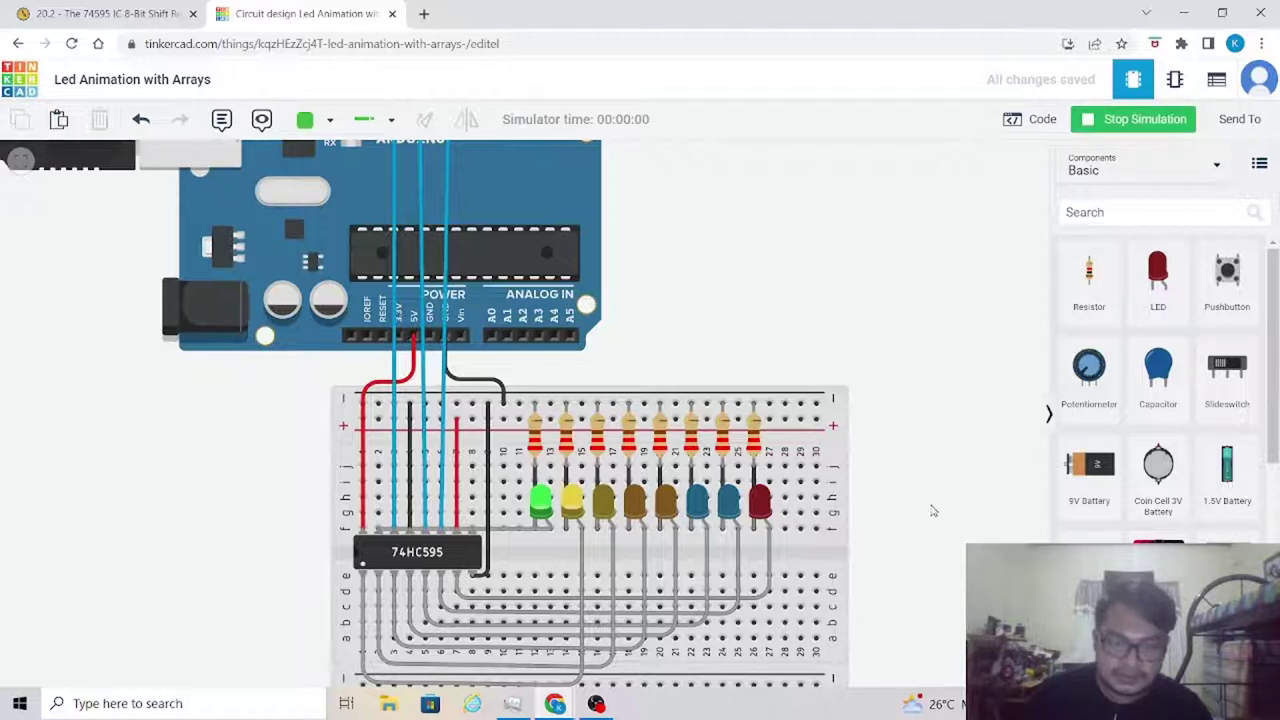
Watch the LEDs cycle, then switch to the Canvas 20.2 shift register module tab.
scroll(920, 400, "down", 2)
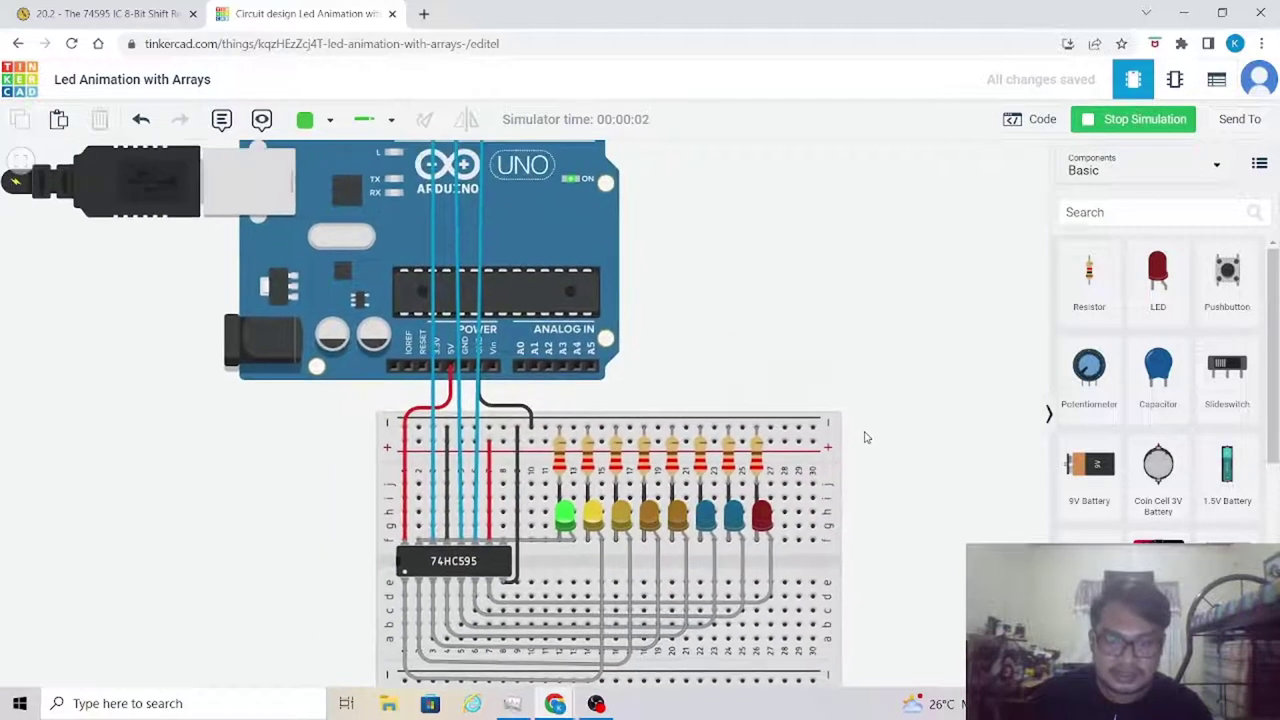
left_click_drag(897, 466, 886, 429)
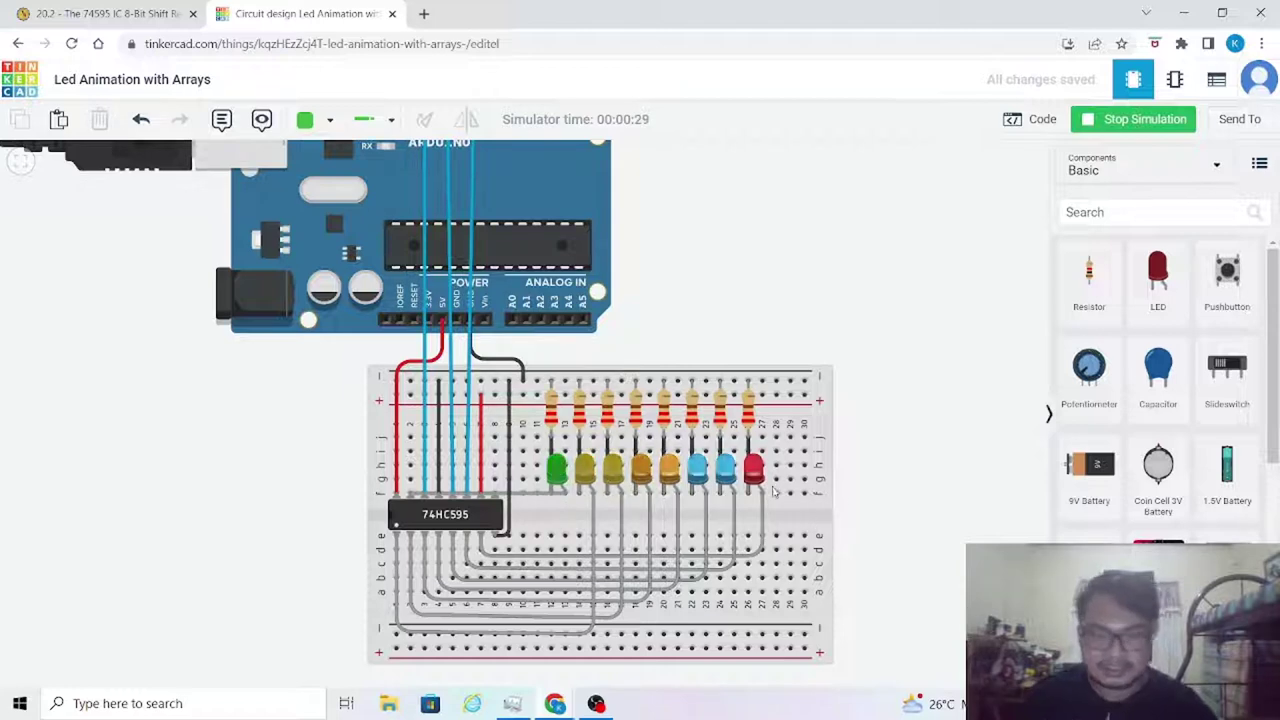
left_click(80, 10)
Advance to the Hands-on Lab 10 Running Lights discussion and read its activity examples.
scroll(837, 486, "down", 5)
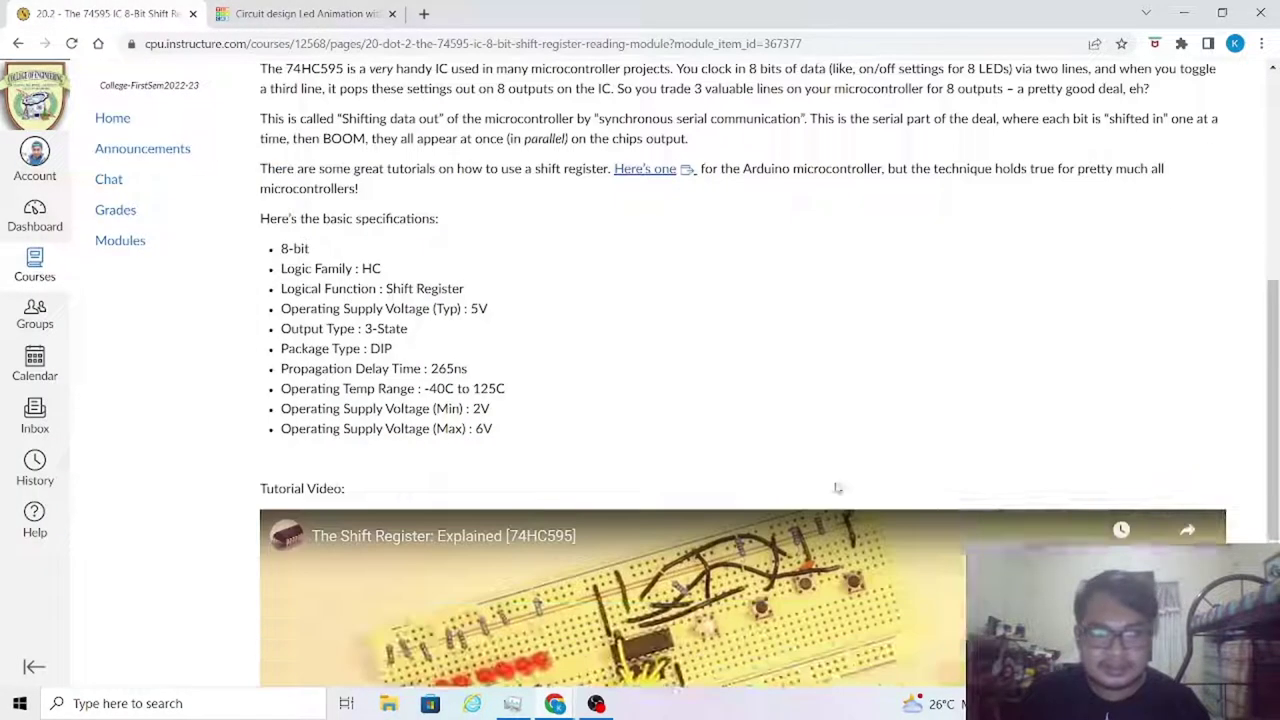
scroll(945, 515, "down", 3)
left_click(1185, 639)
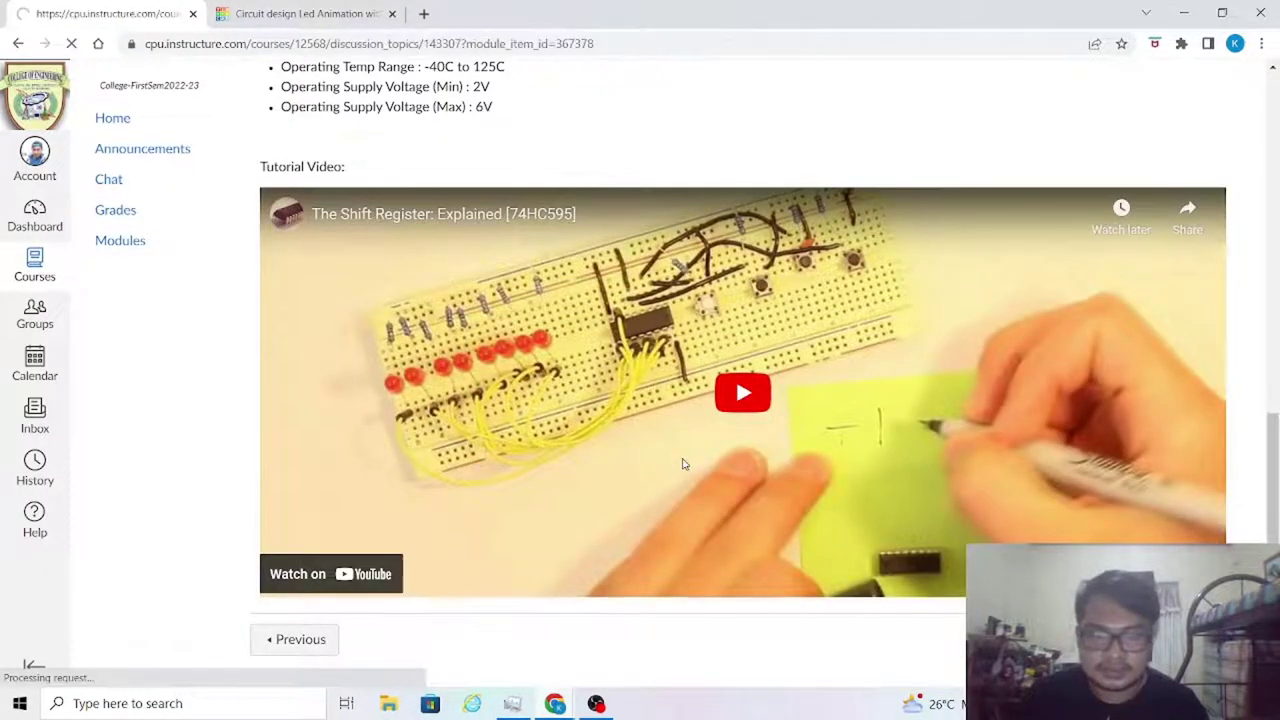
scroll(455, 372, "down", 2)
scroll(557, 491, "down", 1)
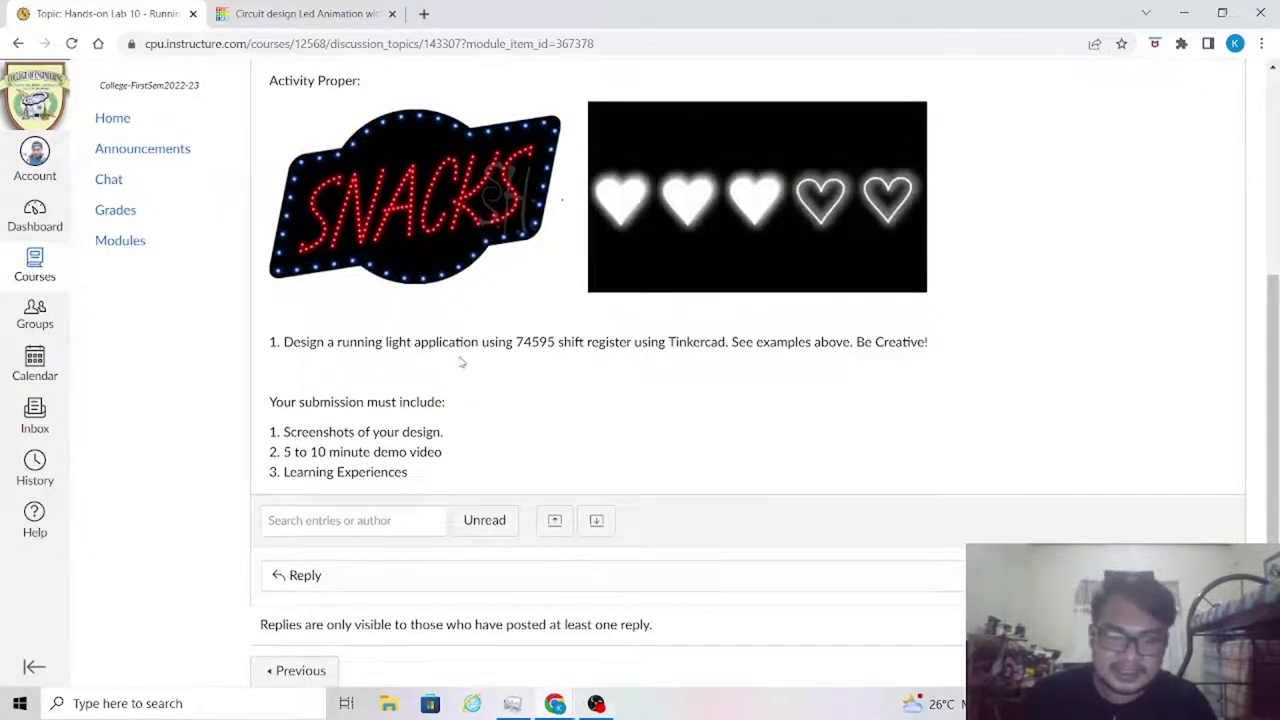
Return to the running Led Animation circuit in Tinkercad.
left_click(320, 13)
scroll(850, 420, "down", 3)
scroll(886, 429, "down", 1)
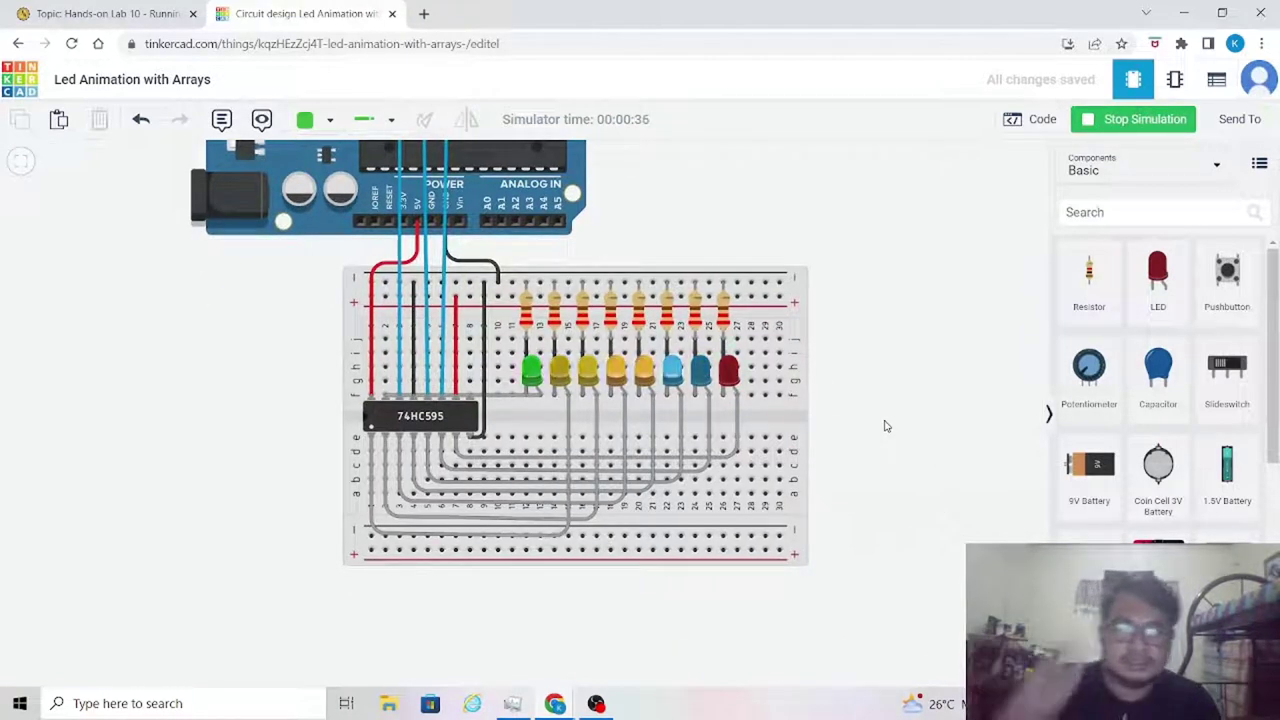
scroll(853, 440, "up", 5)
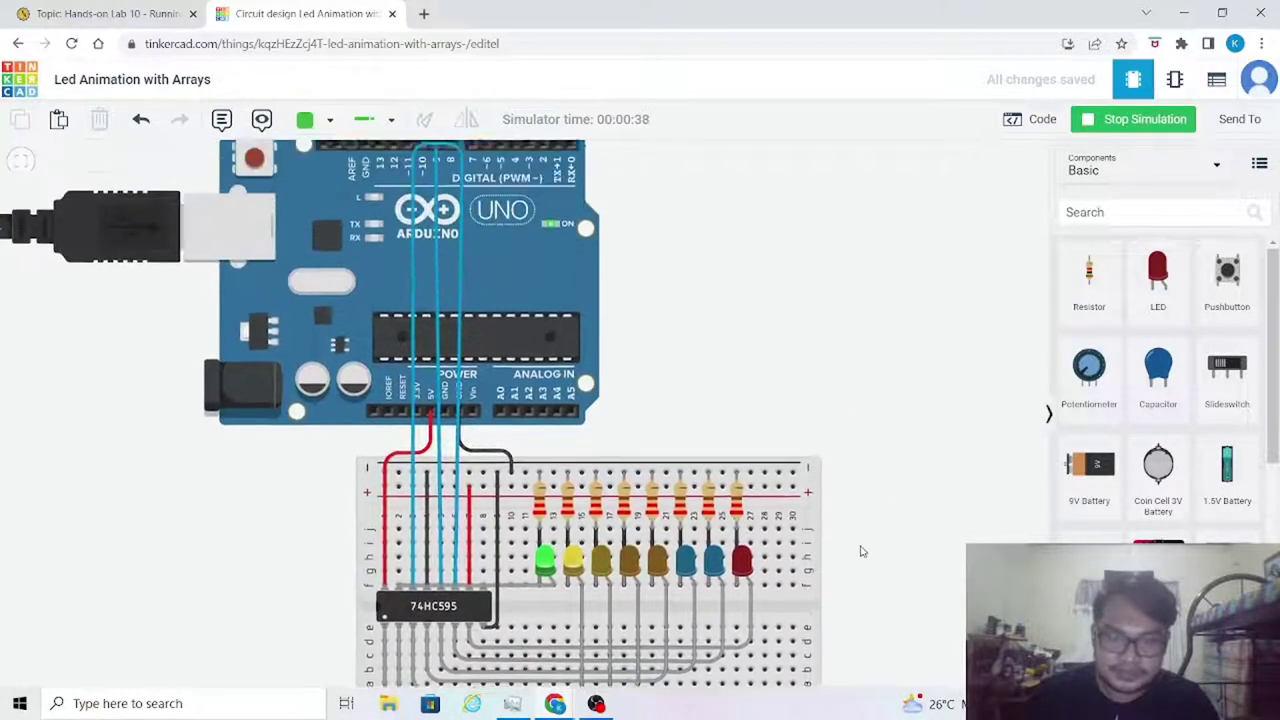
scroll(863, 570, "up", 2)
mouse_move(840, 595)
left_mouse_down()
mouse_move(797, 437)
mouse_move(797, 474)
left_mouse_up()
scroll(797, 437, "down", 3)
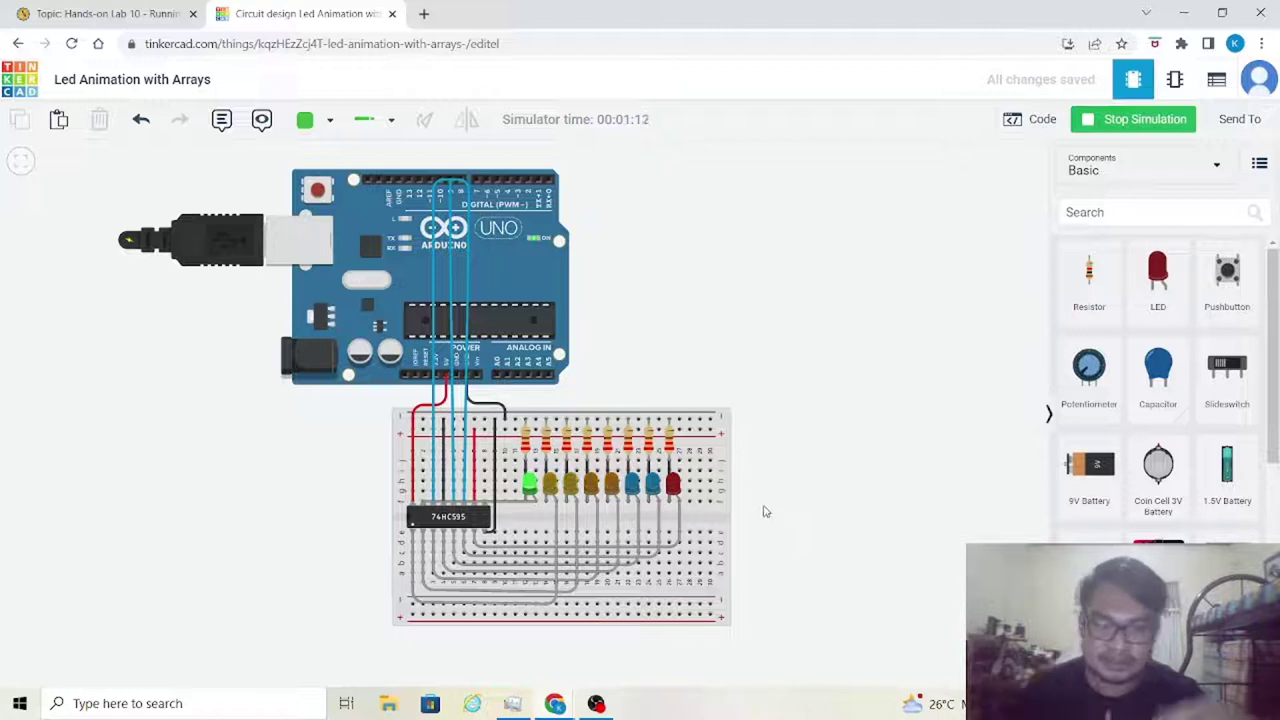
left_click(441, 527)
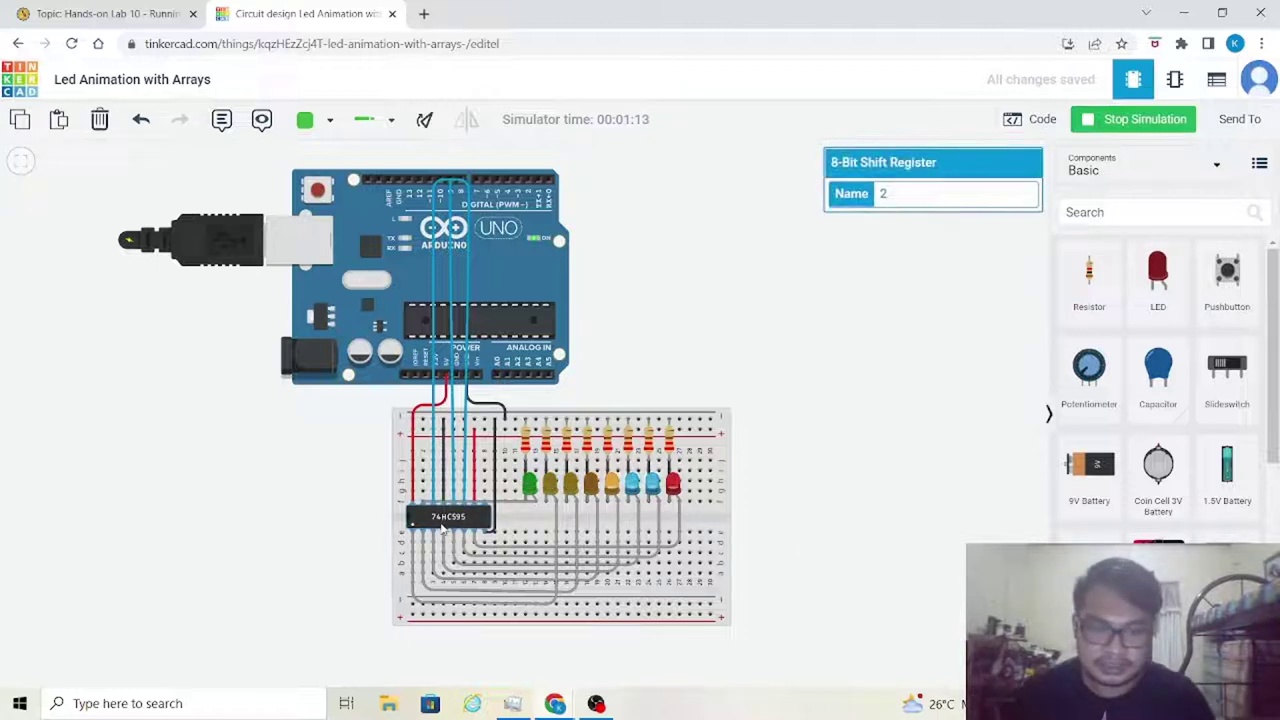
left_click(806, 321)
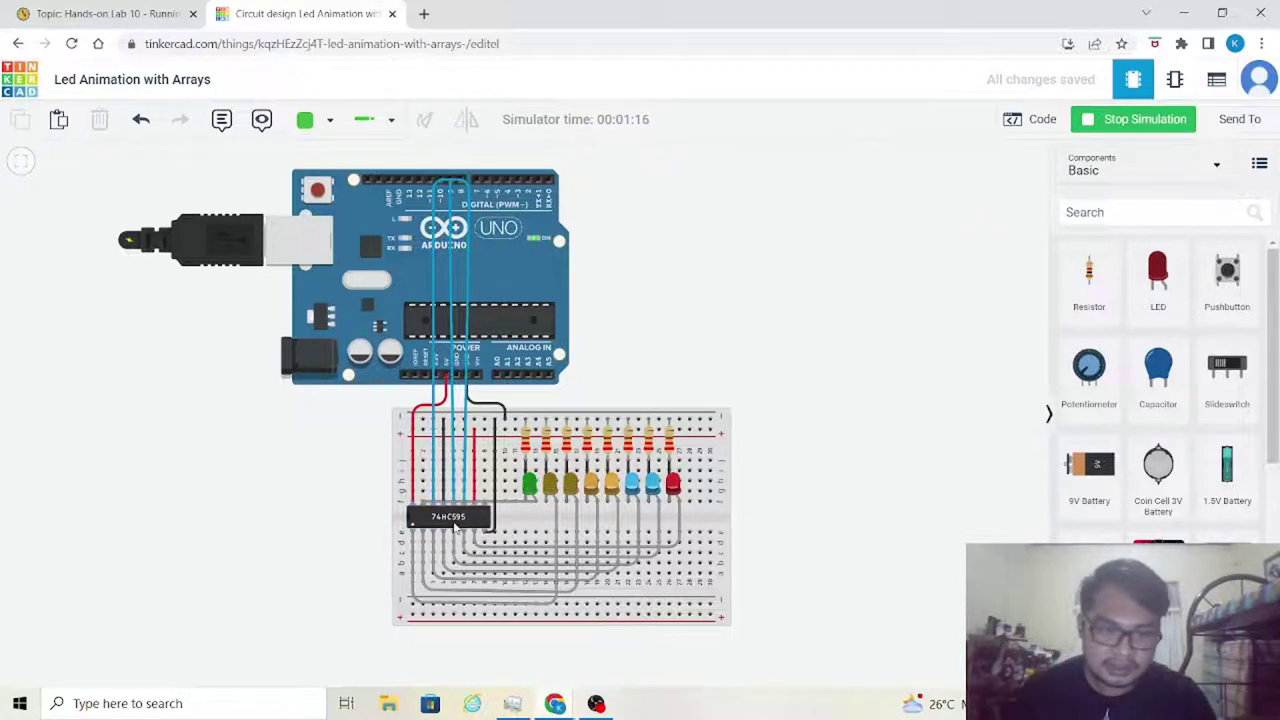